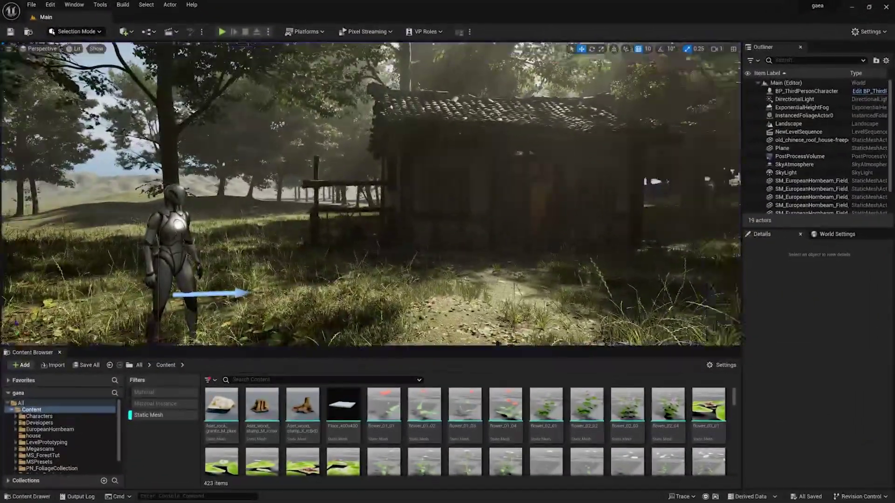
- Create a new level from the Empty Level template
right_click_drag(376, 224, 321, 247)
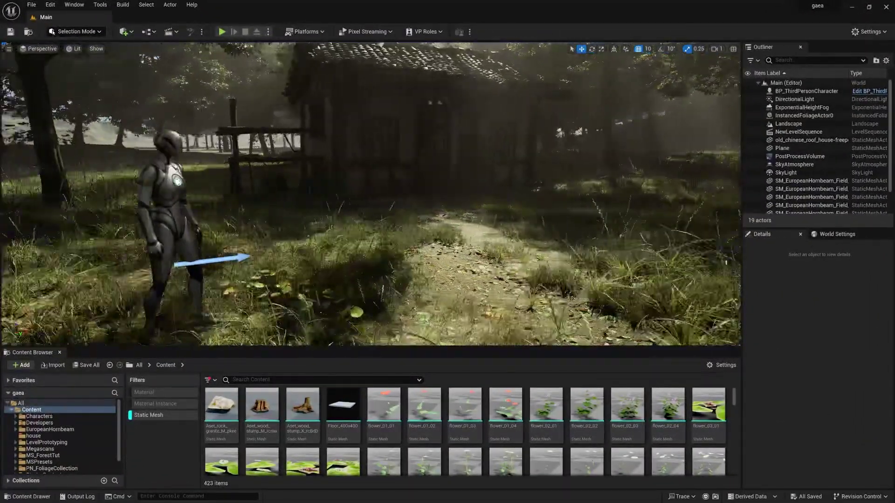
left_click(29, 5)
left_click(56, 26)
left_click(500, 205)
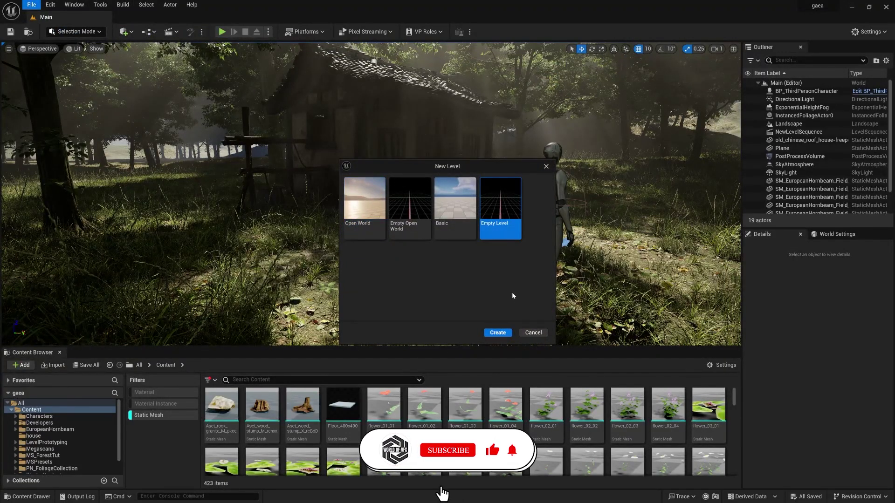
left_click(497, 332)
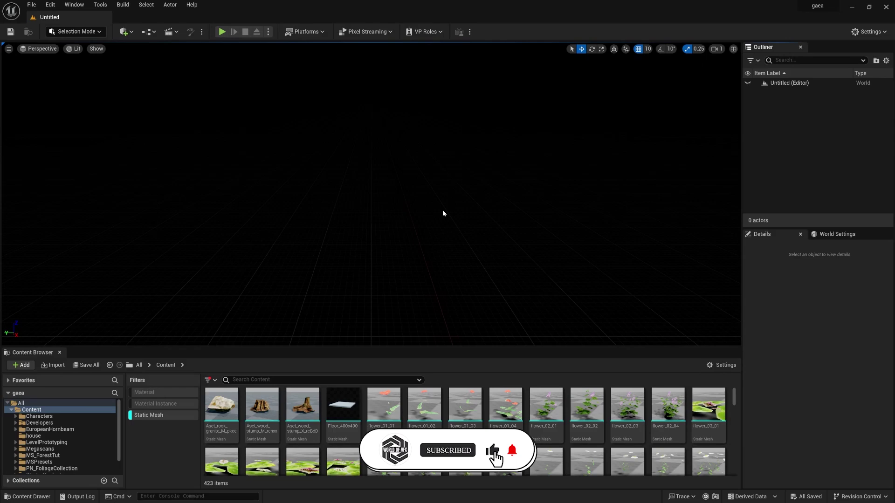
- Add a sky light, directional light, sky atmosphere, volumetric cloud and height fog to the level with the Env. Light Mixer
left_click(79, 5)
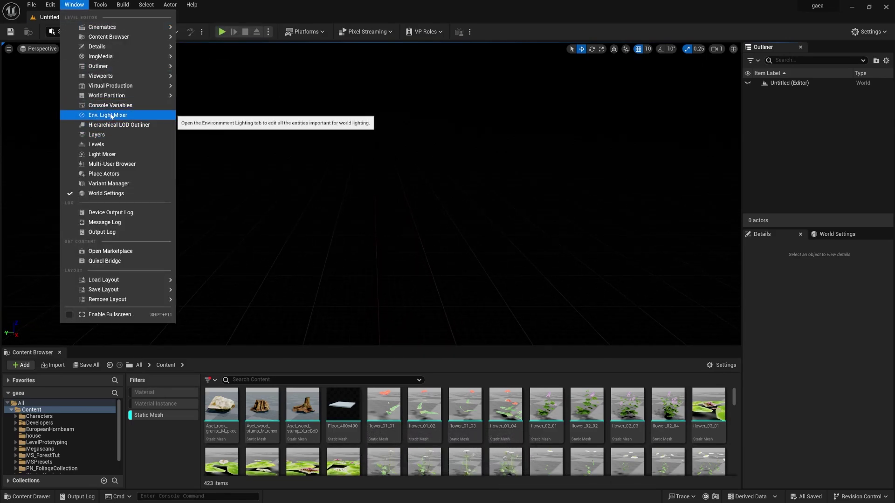
left_click(111, 116)
left_click(397, 153)
left_click(397, 153)
left_click(395, 153)
left_click(394, 153)
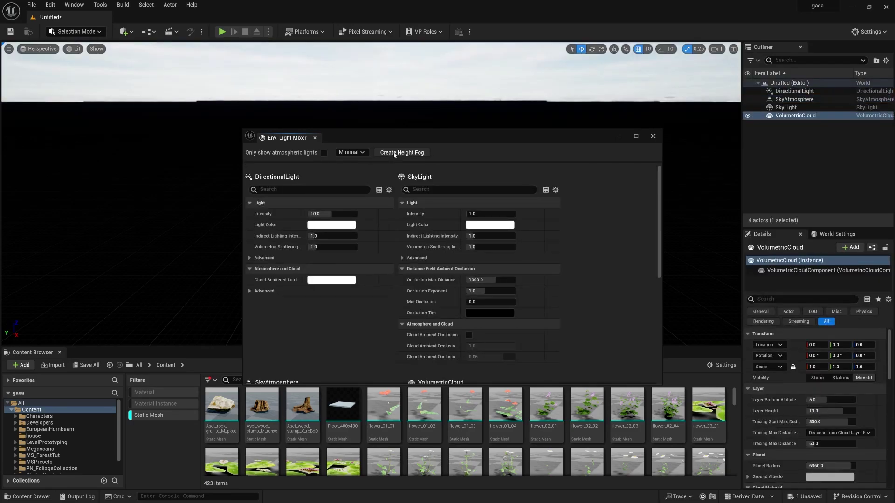
left_click(395, 153)
- Enable Volumetric Fog on the exponential height fog, close the Env. Light Mixer and deselect the fog
left_click_drag(659, 189, 660, 327)
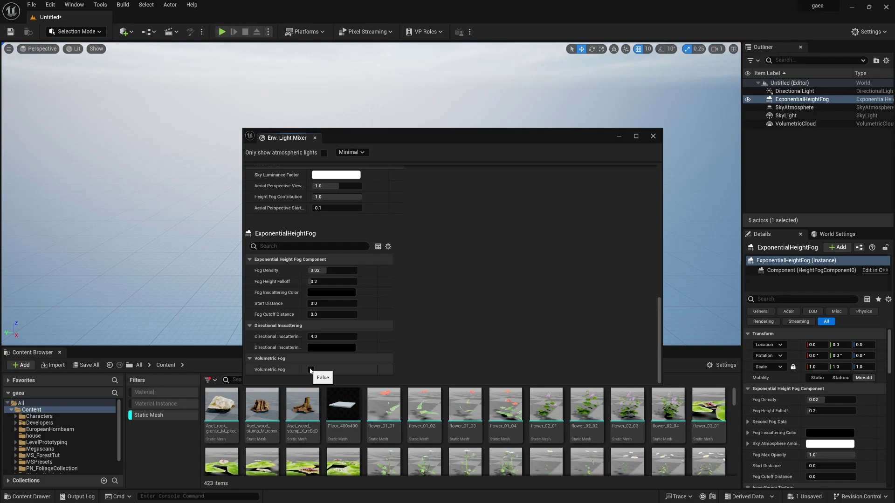
left_click(311, 370)
left_click(653, 136)
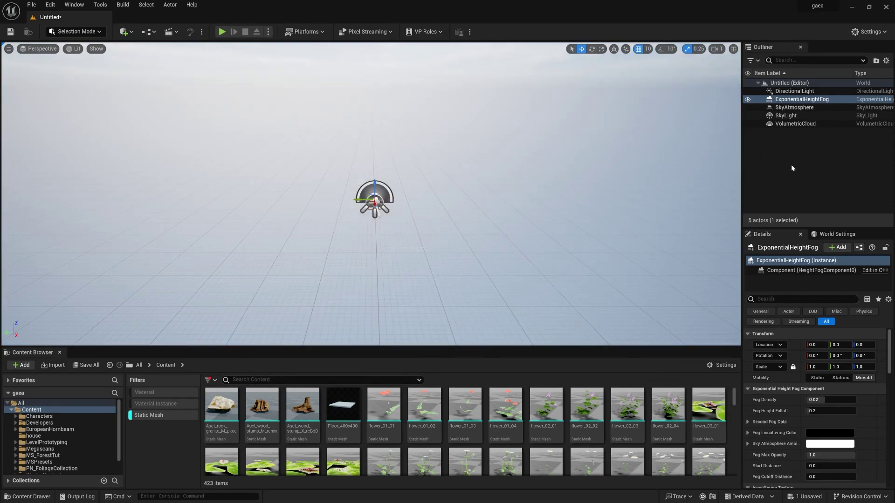
left_click(774, 169)
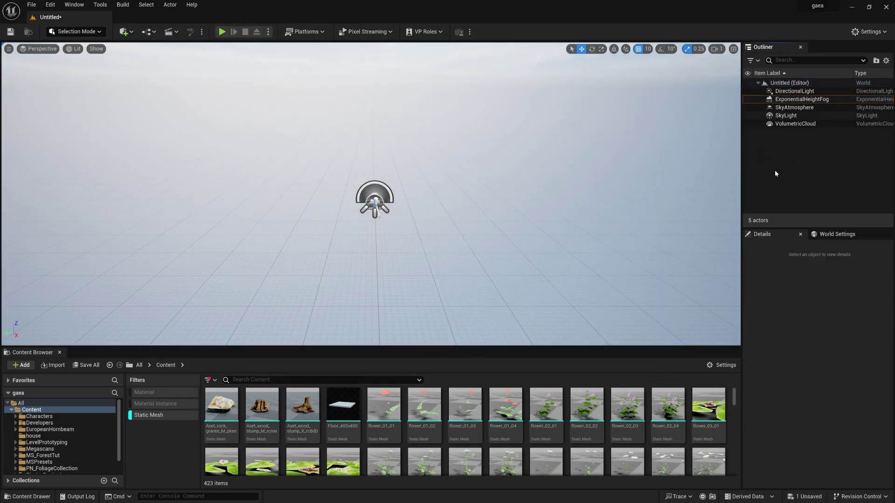
- Find the Post Process Volume among the placeable actors, place one in the level and close the actor list
left_click(122, 32)
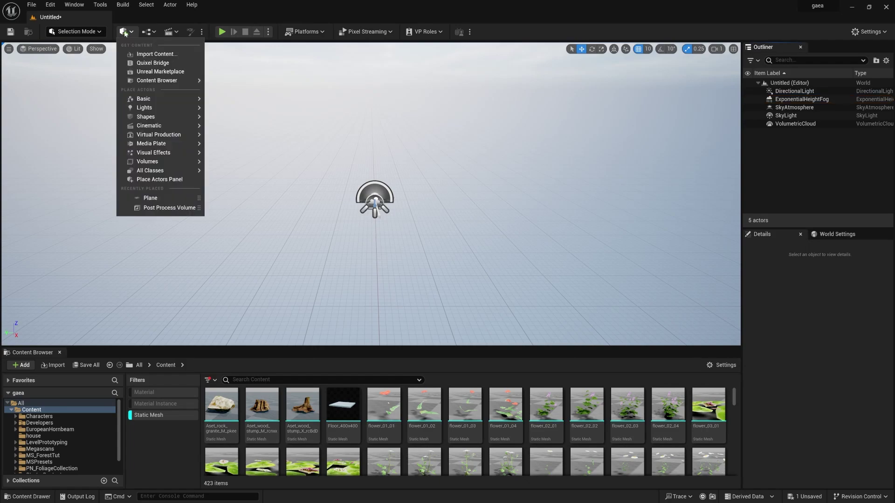
left_click(161, 176)
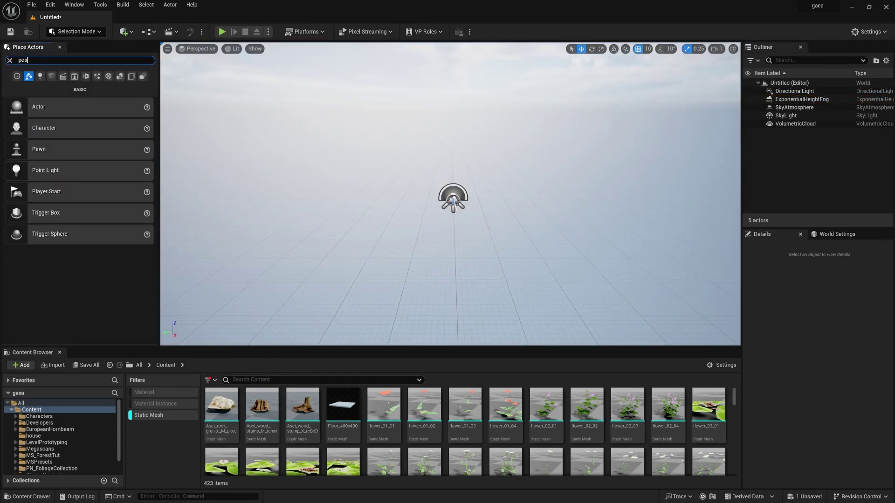
left_click_drag(89, 145, 448, 200)
left_click(59, 47)
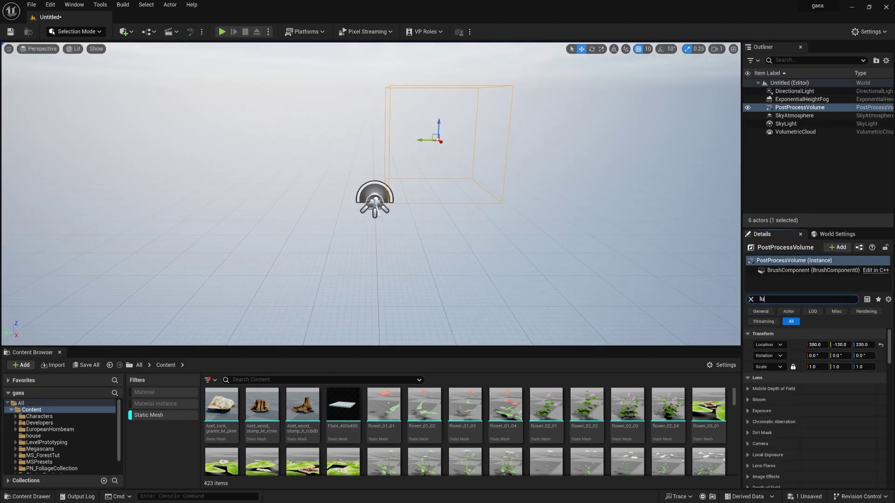
- Override the post process volume's global illumination with Lumen, enable its Lumen quality and advanced settings, and turn on Infinite Extent (Unbound)
left_click(756, 345)
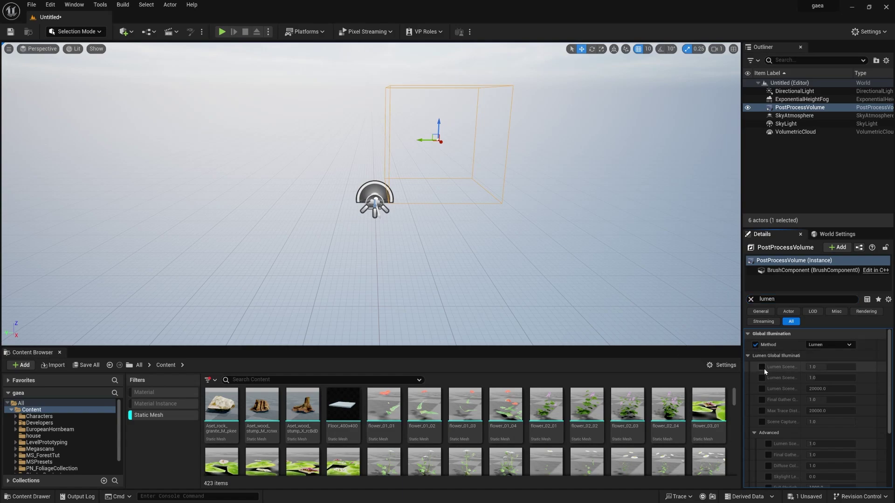
left_click(763, 367)
left_click(762, 377)
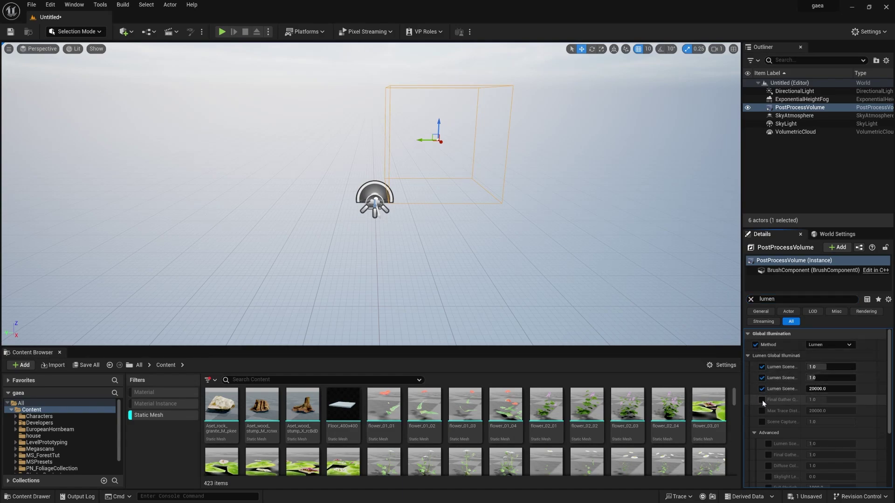
left_click(762, 399)
left_click(762, 411)
left_click(762, 422)
scroll(760, 425, "down", 1)
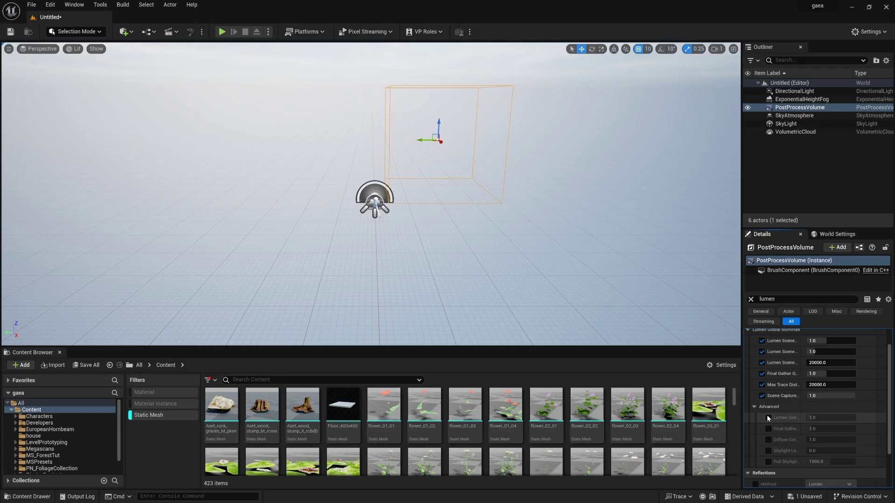
left_click(768, 440)
left_click(768, 451)
scroll(801, 424, "up", 1)
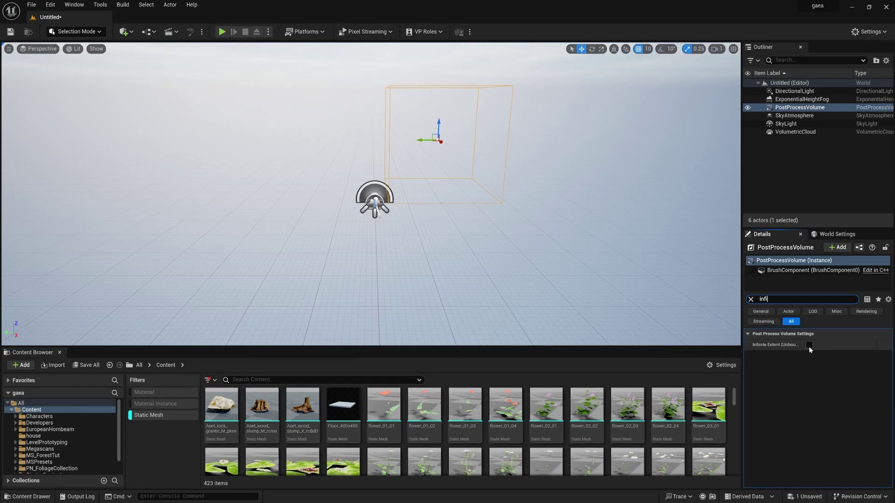
left_click(809, 346)
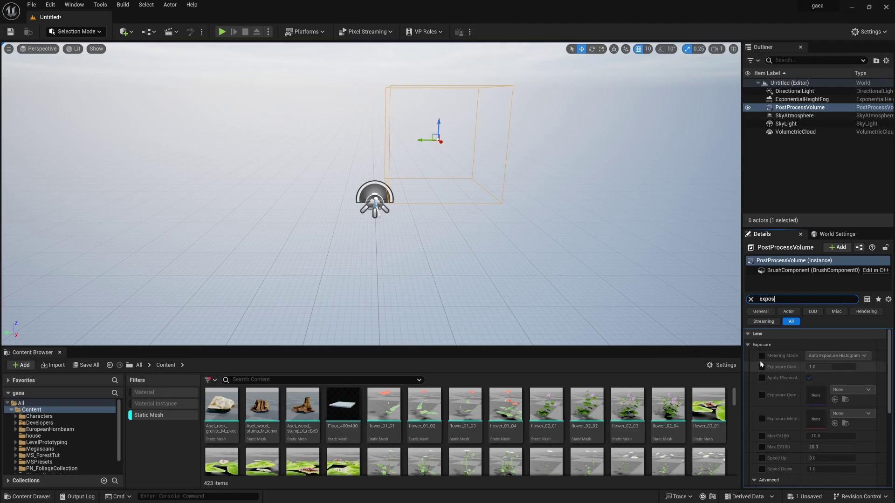
- Enable the post process volume's Metering Mode and Exposure Compensation overrides, and set Min EV100 and Max EV100 to 1.0
left_click(762, 367)
left_click(762, 356)
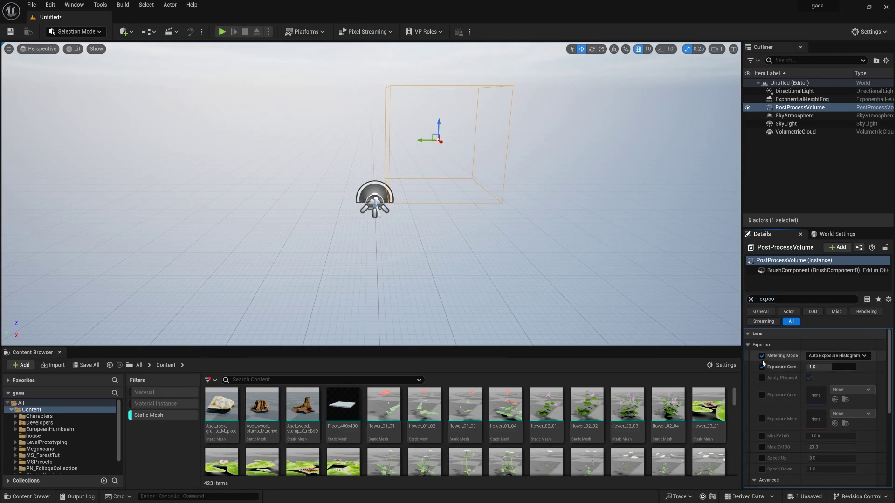
left_click(762, 447)
left_click(762, 436)
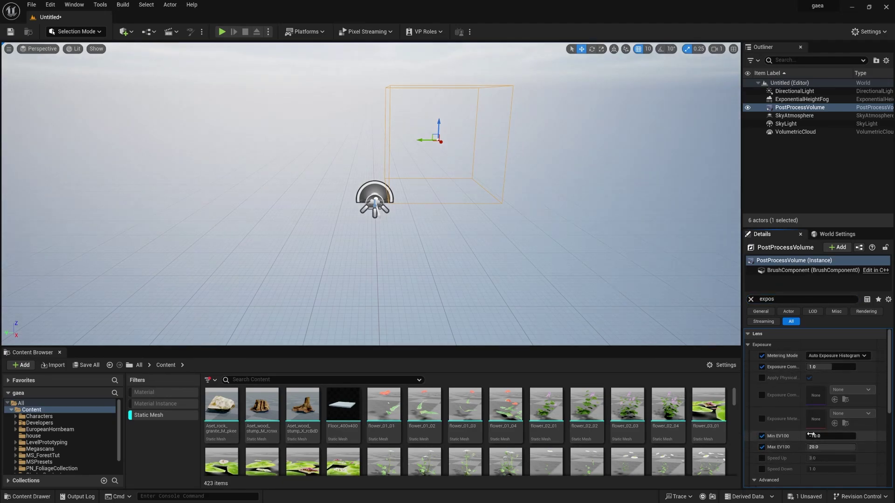
left_click(810, 436)
type("1")
key("Return")
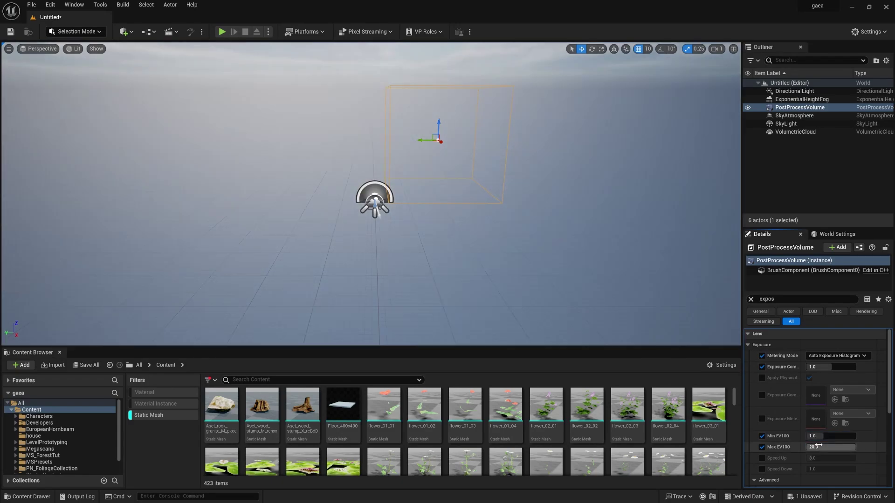
key("Return")
left_click(806, 283)
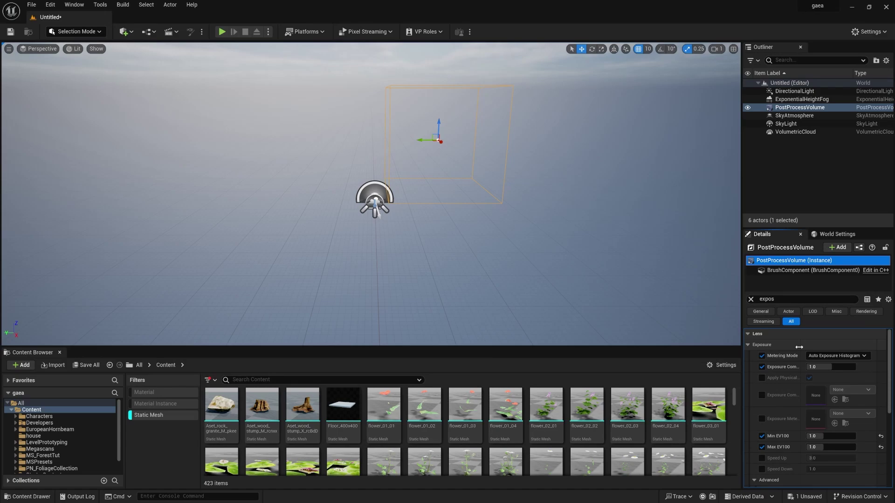
left_click(650, 255)
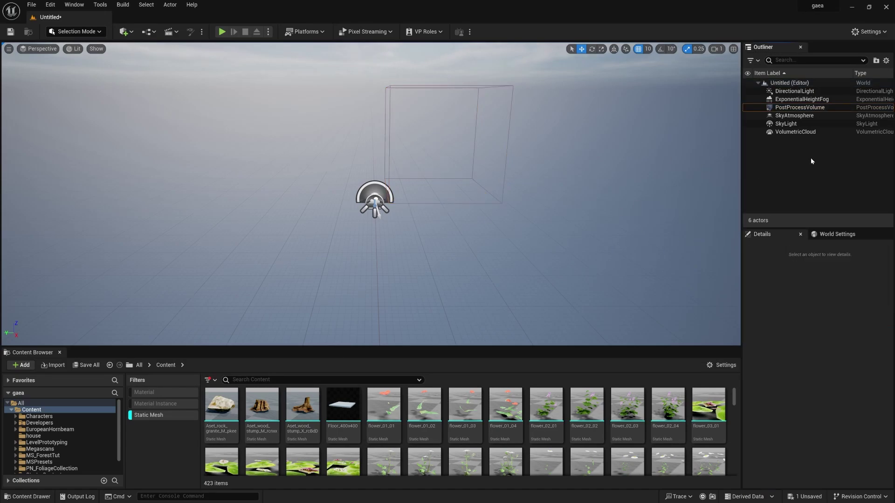
- Set up a new landscape imported from file, using the displace heightmap from the Gaea Builds folder
left_click(89, 36)
left_click(77, 54)
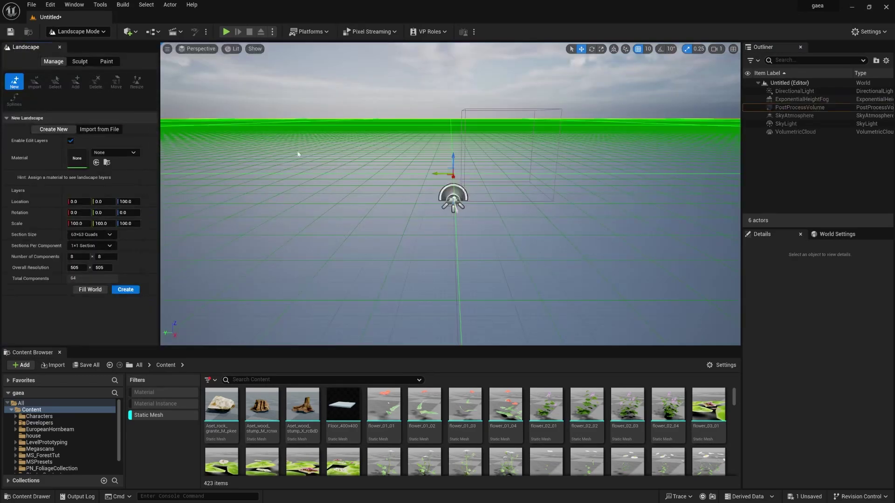
left_click(87, 130)
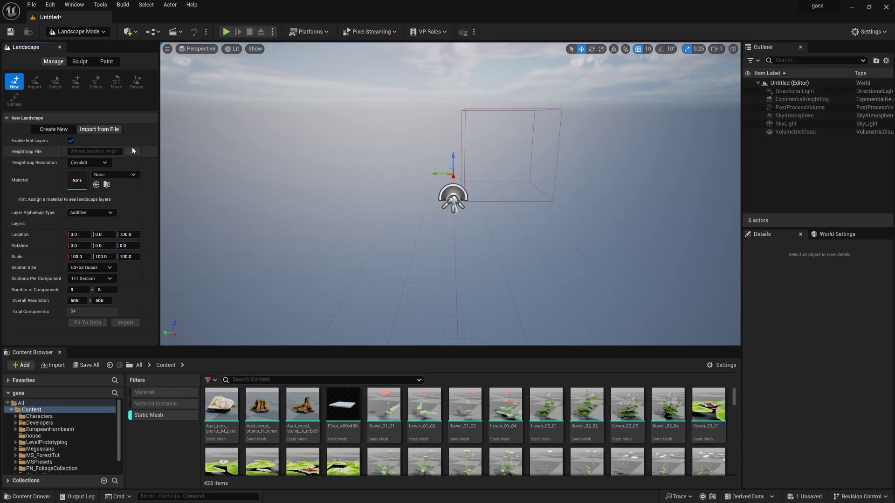
left_click(133, 152)
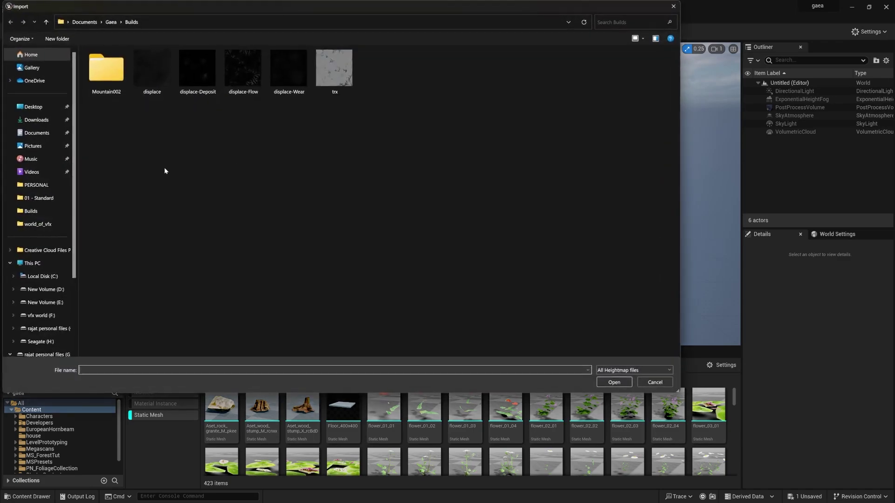
left_click(143, 75)
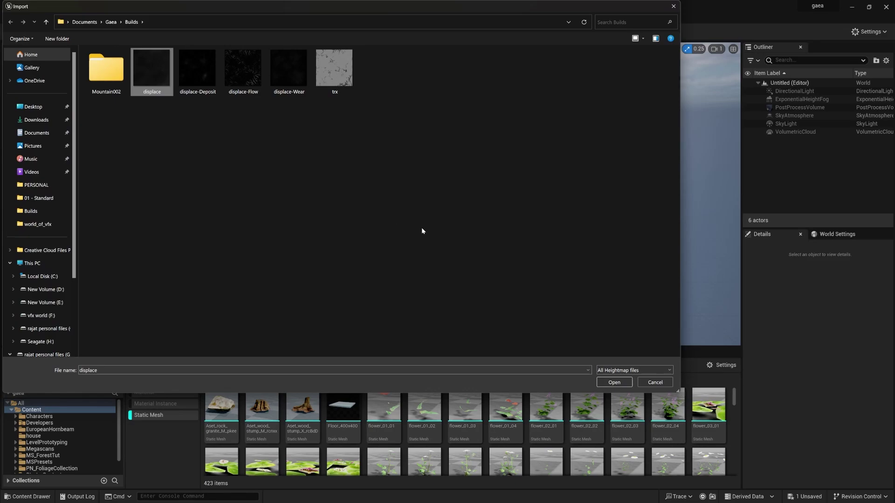
left_click(614, 383)
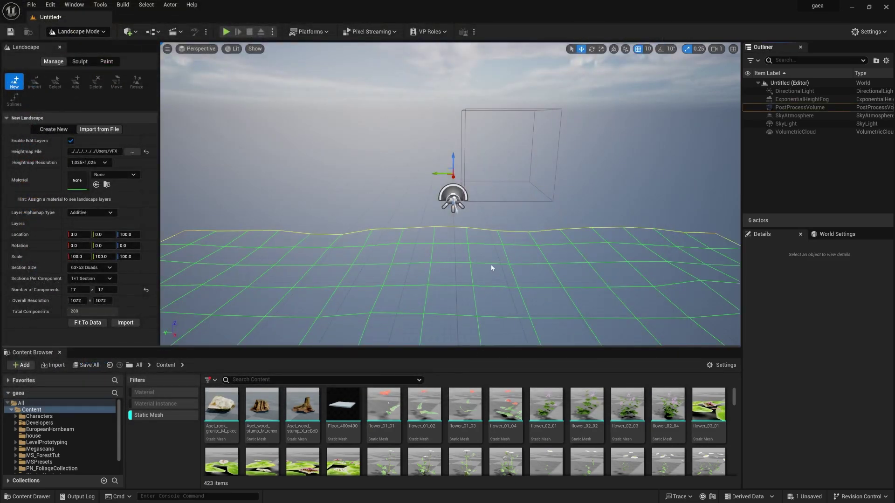
- Import the loaded heightmap as a landscape, keeping 1×1 Section per component
right_click_drag(450, 194, 464, 282)
left_click(93, 278)
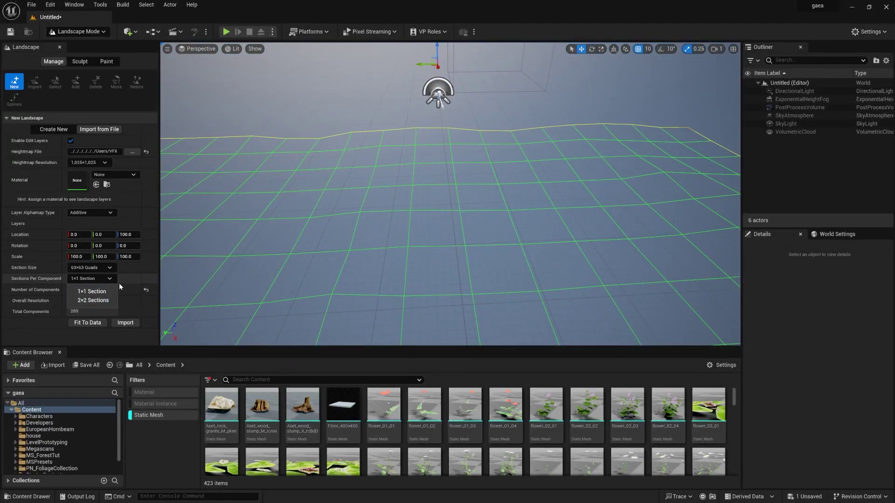
left_click(126, 324)
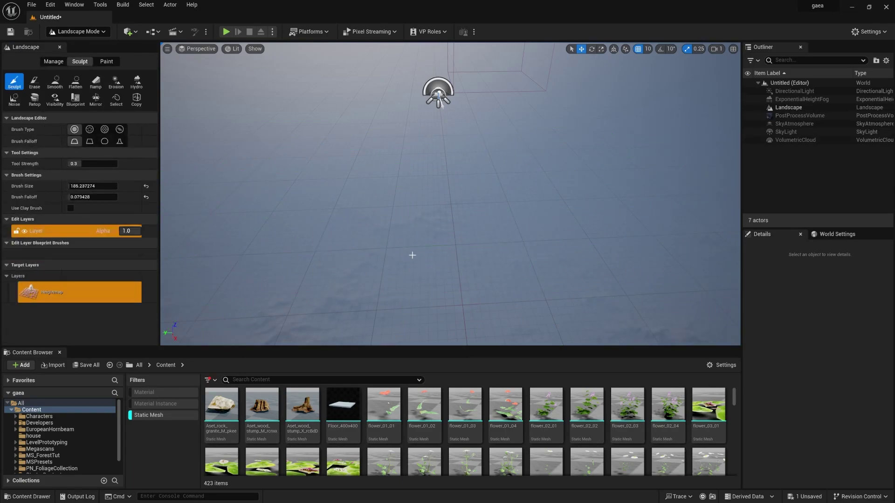
- Hide the exponential height fog and switch from Landscape Mode back to Selection Mode
left_click(747, 100)
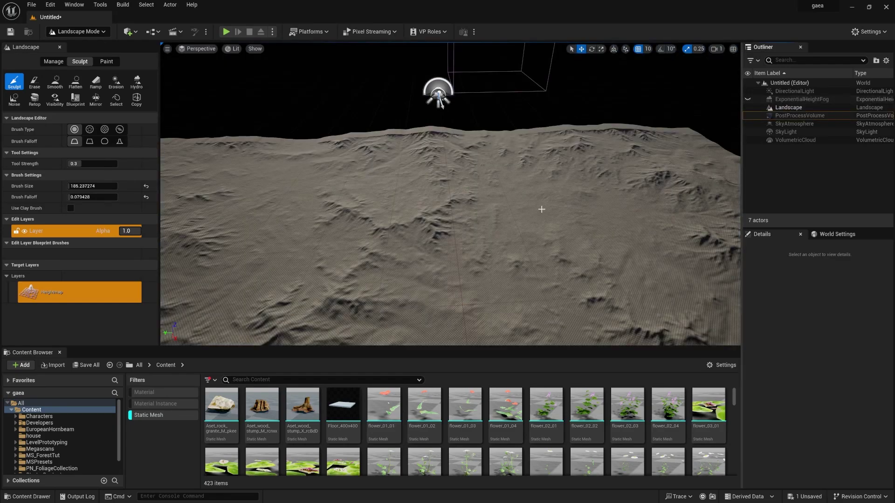
right_click_drag(540, 208, 560, 202)
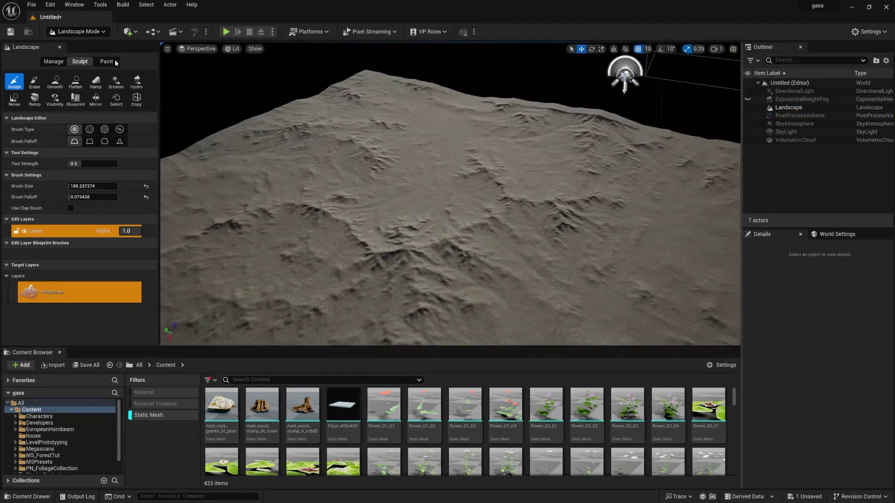
left_click(75, 32)
left_click(74, 45)
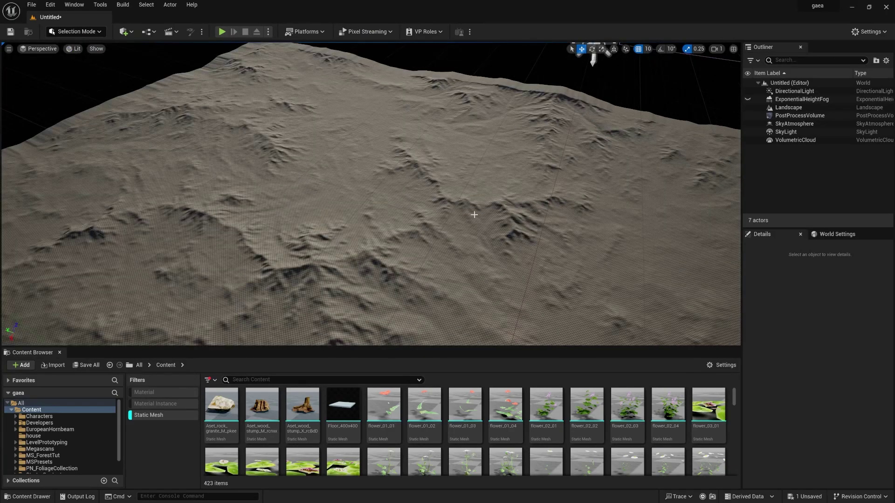
- Set the landscape's Z location to 25000 and frame it in the viewport
left_click(559, 224)
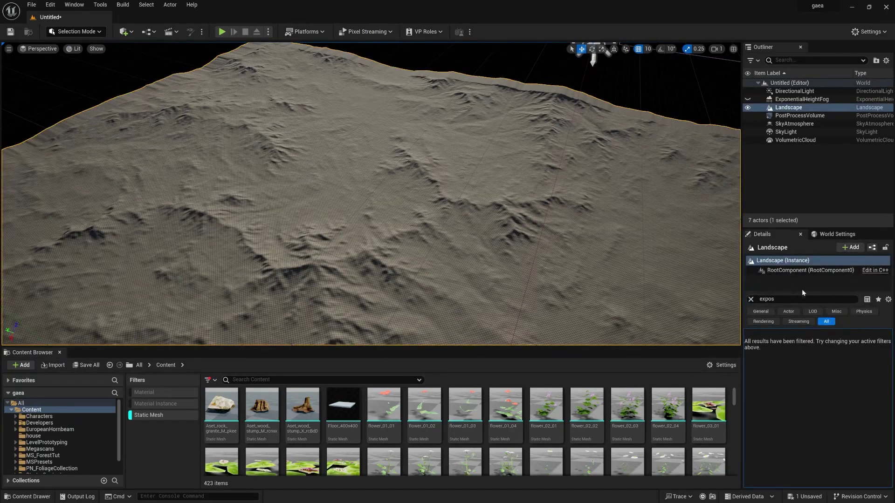
left_click(751, 299)
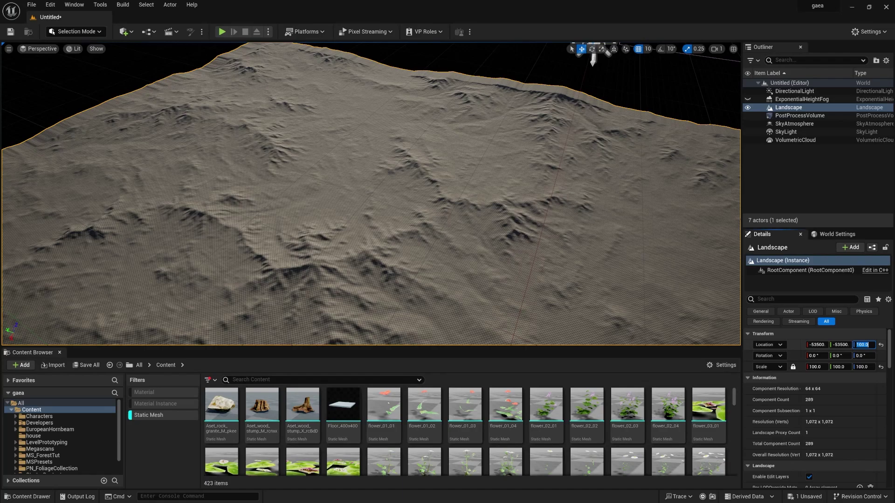
type("25000")
key("Return")
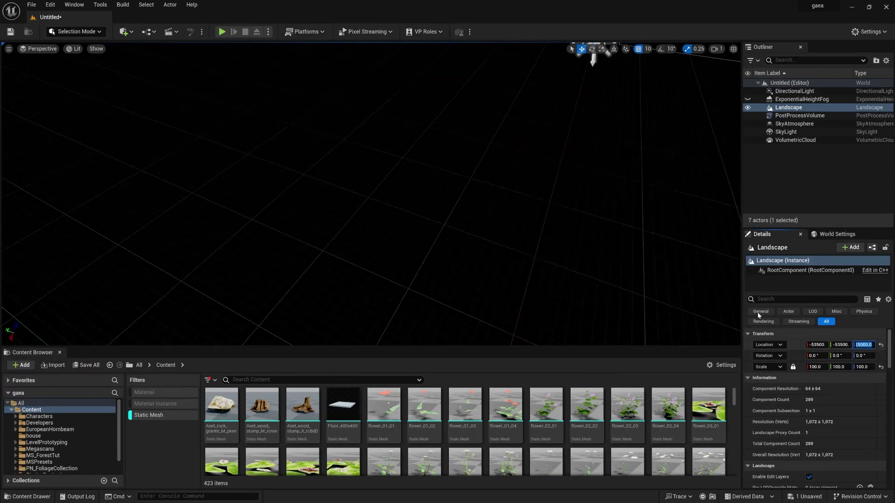
key("f")
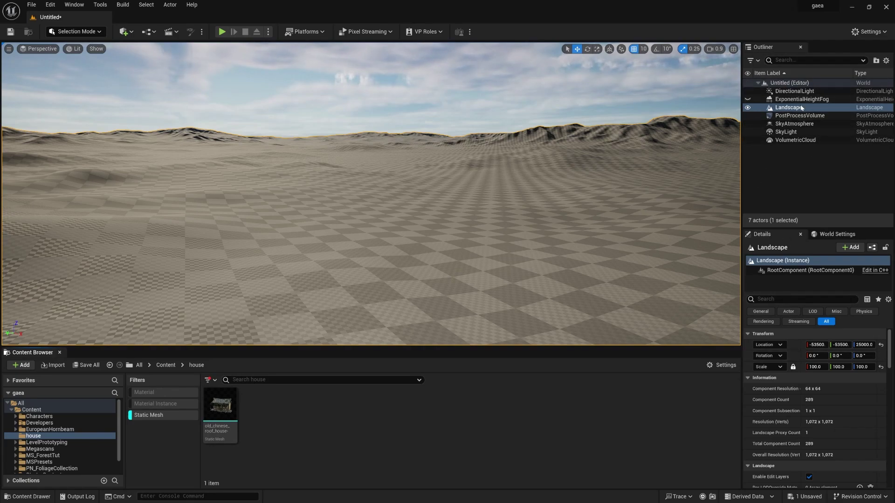
- Assign the MI_Mossy_Ground_ material instance from the Megascans folder as the landscape's Landscape Material
scroll(806, 363, "down", 5)
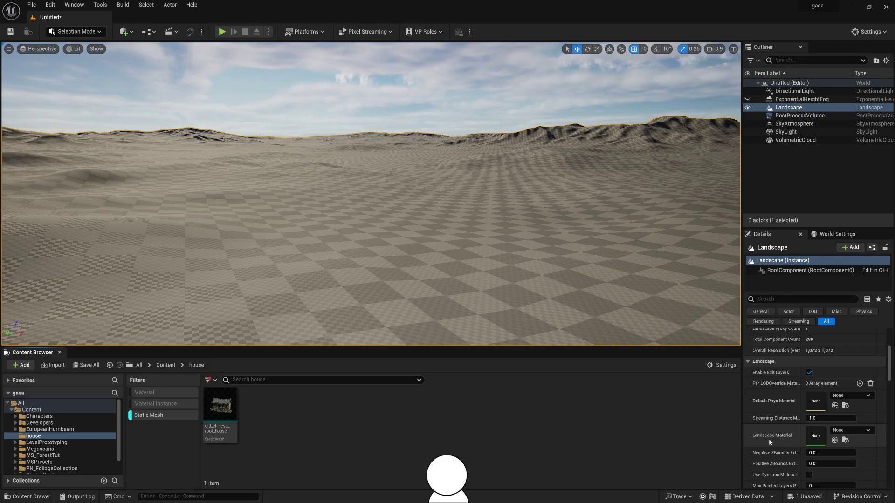
left_click(148, 415)
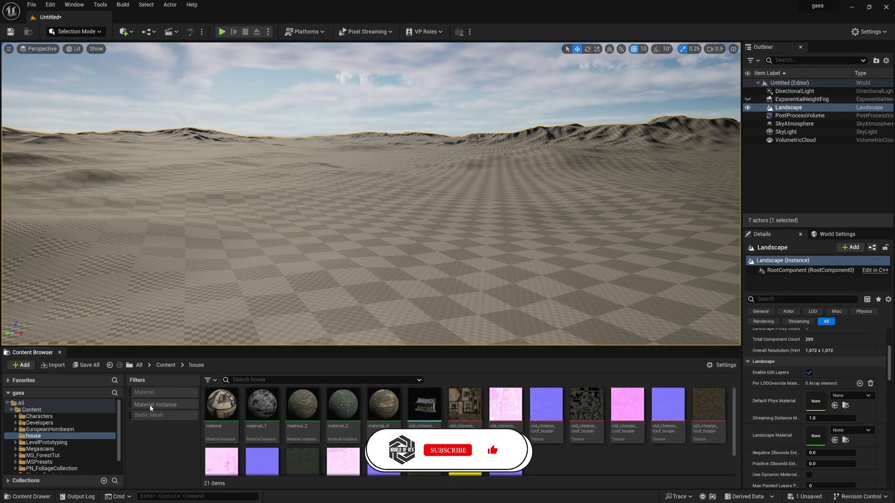
left_click(155, 403)
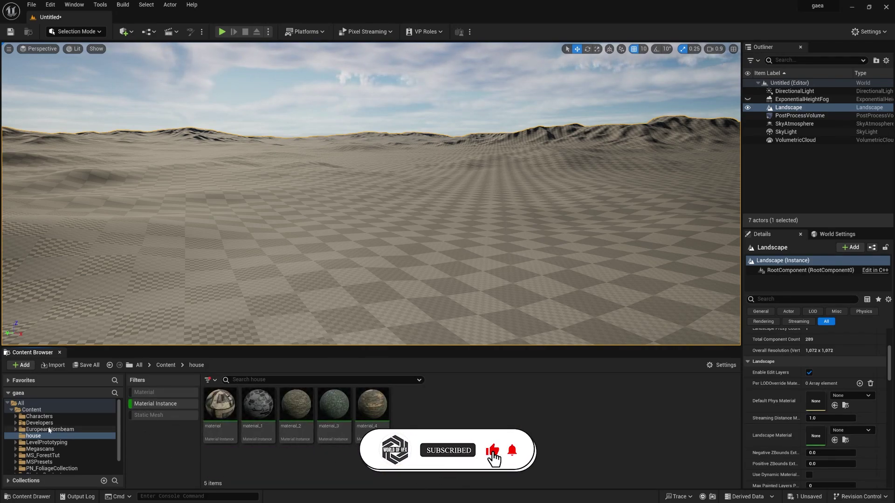
scroll(46, 459, "down", 2)
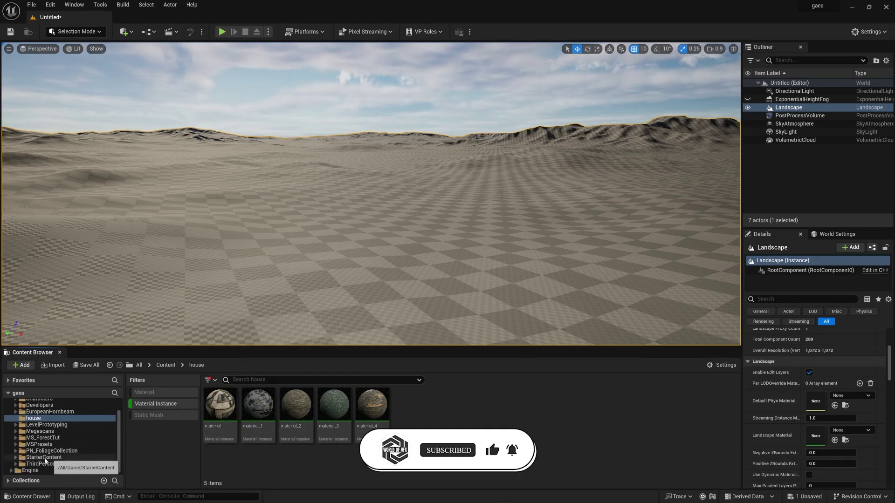
left_click(40, 432)
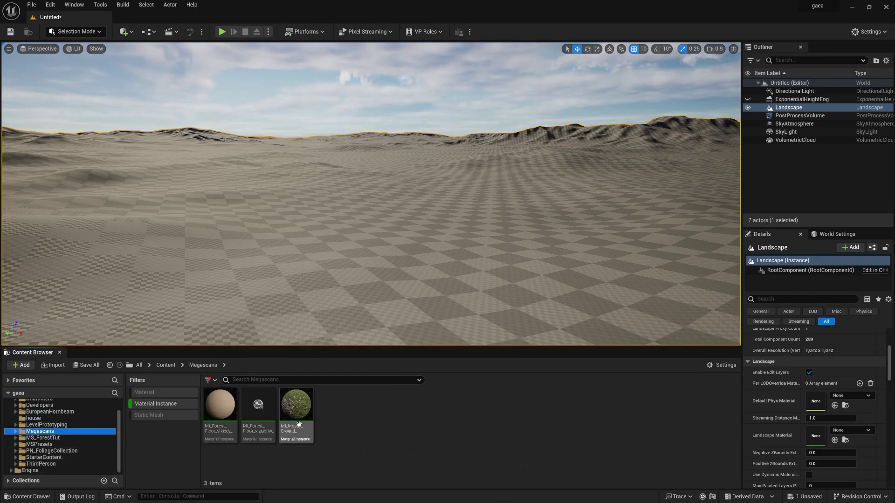
left_click_drag(296, 418, 814, 436)
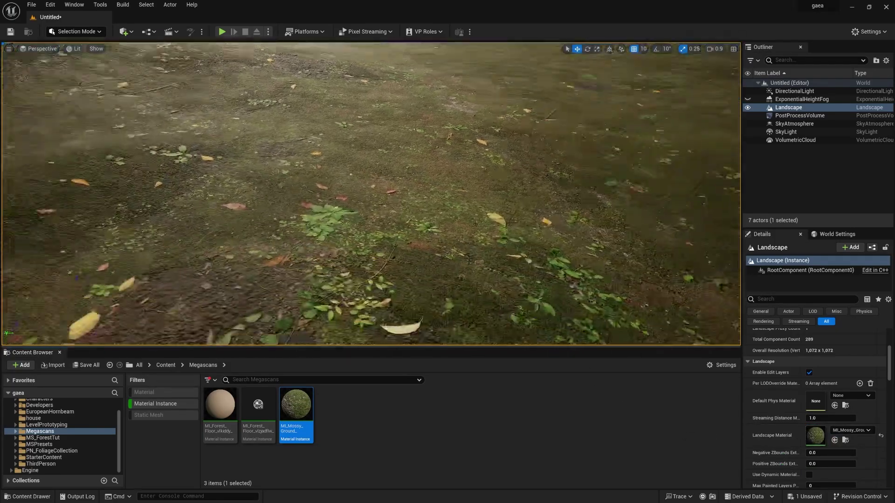
right_click_drag(370, 193, 373, 159)
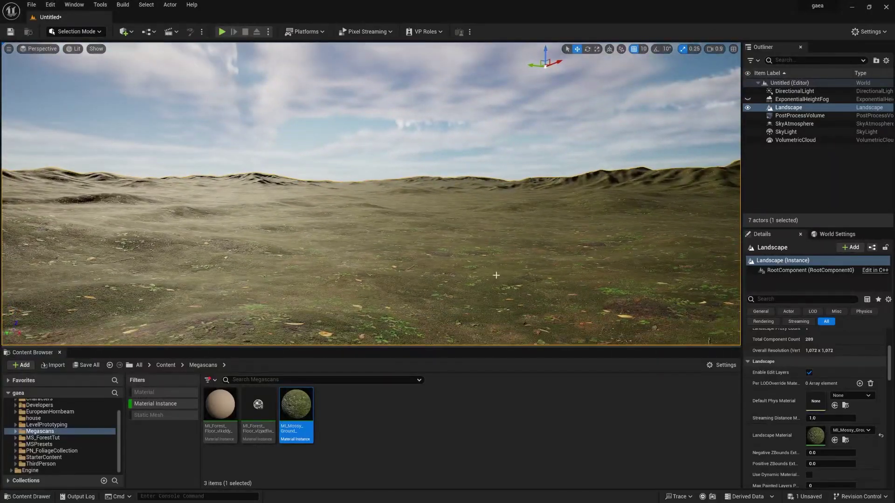
- Rotate the directional light so the sun strikes the landscape from a different angle, and deselect the landscape
key("ctrl+l")
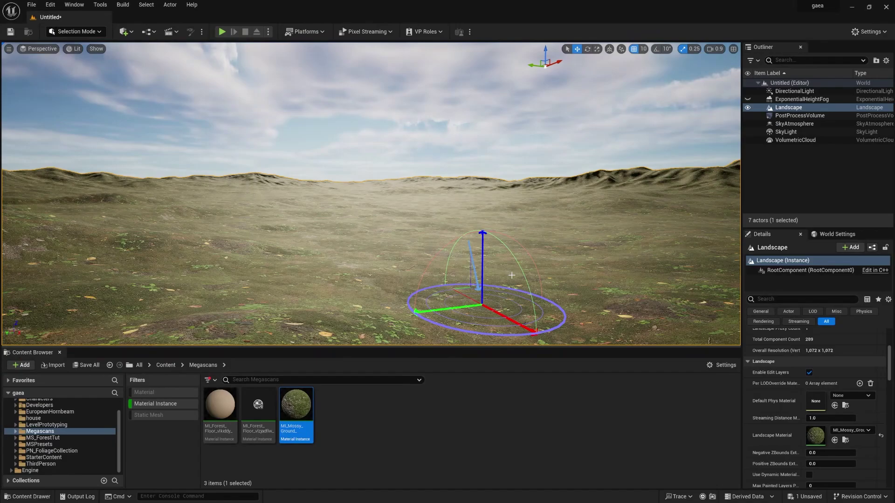
key("ctrl+l")
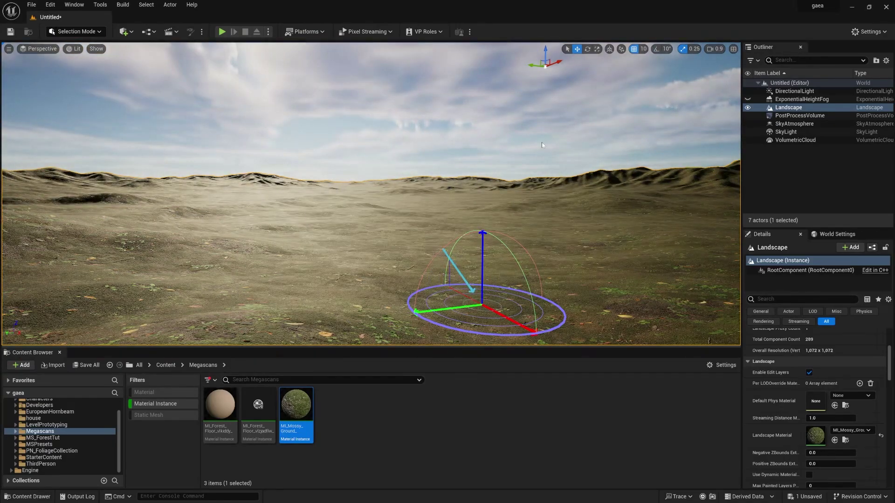
left_click(542, 145)
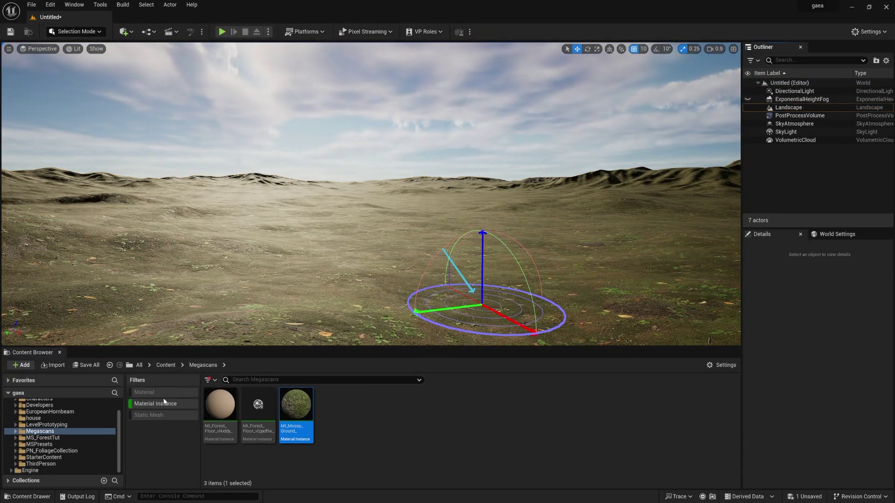
- Place the old_chinese_roof_house static mesh from the house folder on the landscape and deselect it
left_click(153, 415)
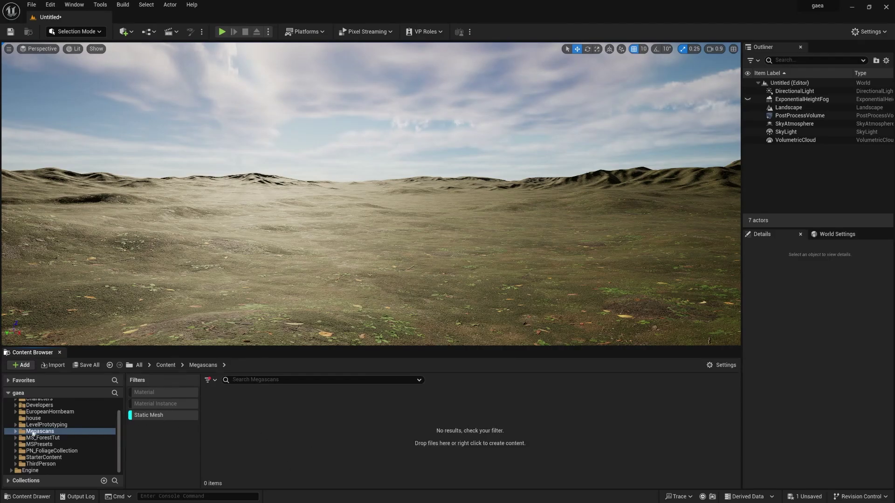
scroll(27, 433, "up", 2)
left_click(33, 436)
left_click_drag(220, 406, 280, 264)
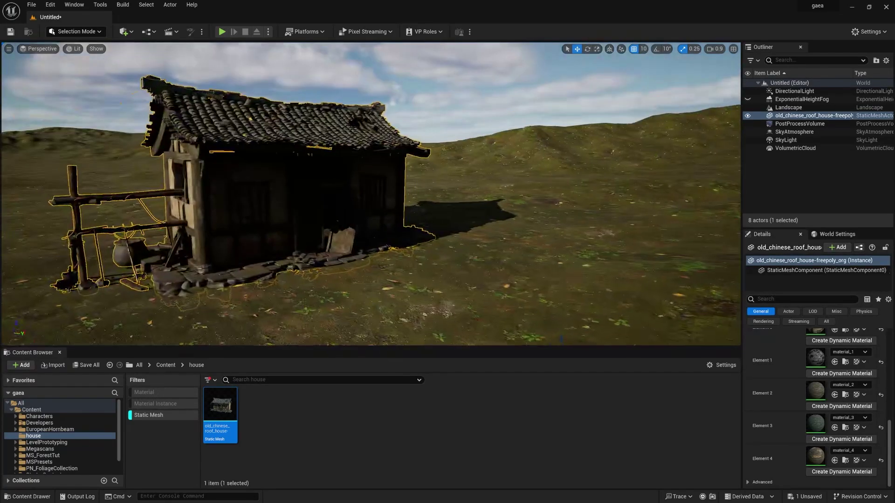
right_click_drag(291, 195, 340, 198)
key("Escape")
right_click_drag(440, 240, 407, 257)
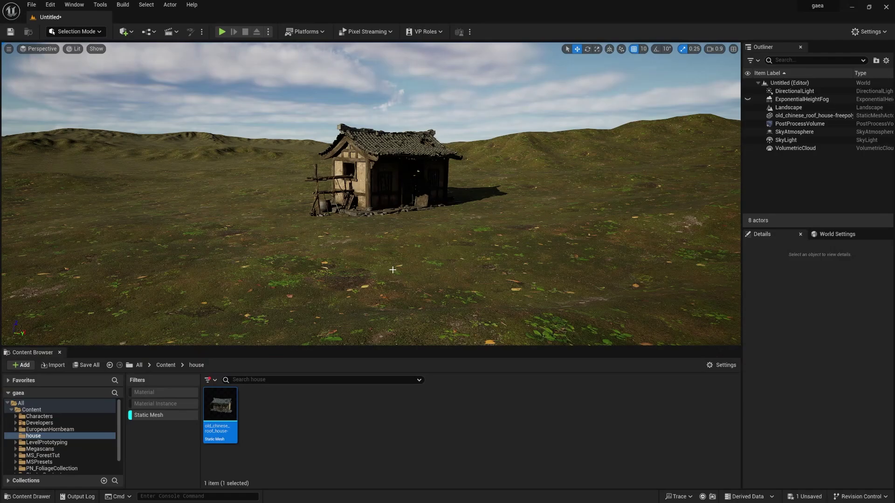
- Switch to Landscape Mode and lower the terrain in front of the house with the Sculpt tool to form a pond hollow
left_click(400, 305)
left_click(75, 31)
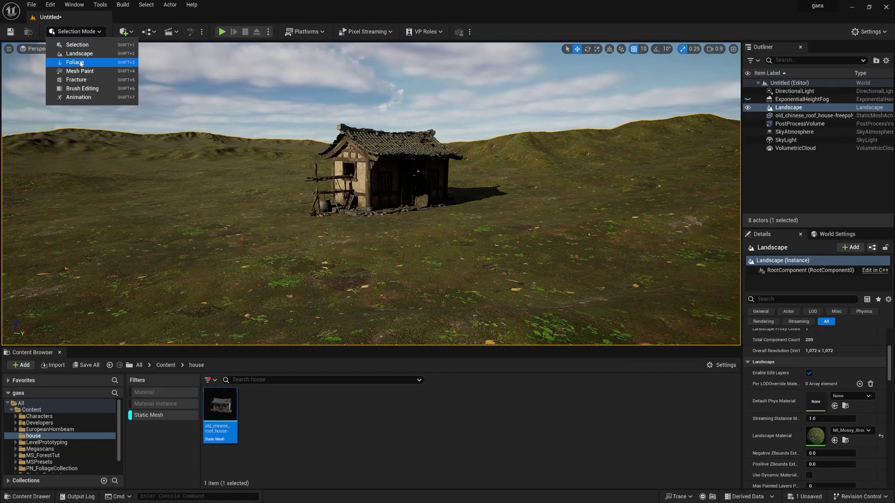
left_click(70, 53)
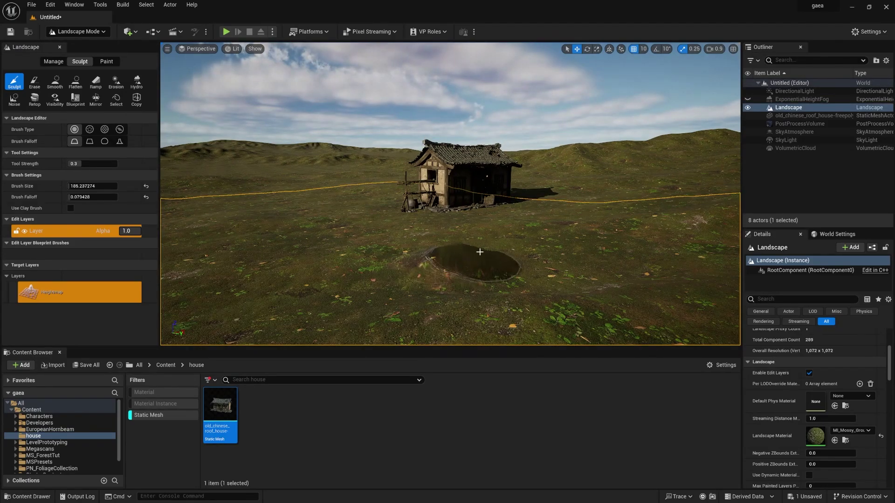
key("ctrl+z")
mouse_move(436, 260)
left_mouse_down("shift")
mouse_move(479, 250)
mouse_move(384, 257)
mouse_move(488, 238)
mouse_move(471, 274)
mouse_move(370, 275)
mouse_move(387, 273)
left_mouse_up("shift")
mouse_move(510, 270)
right_mouse_down()
mouse_move(564, 299)
mouse_move(560, 277)
mouse_move(473, 266)
right_mouse_up()
key("w")
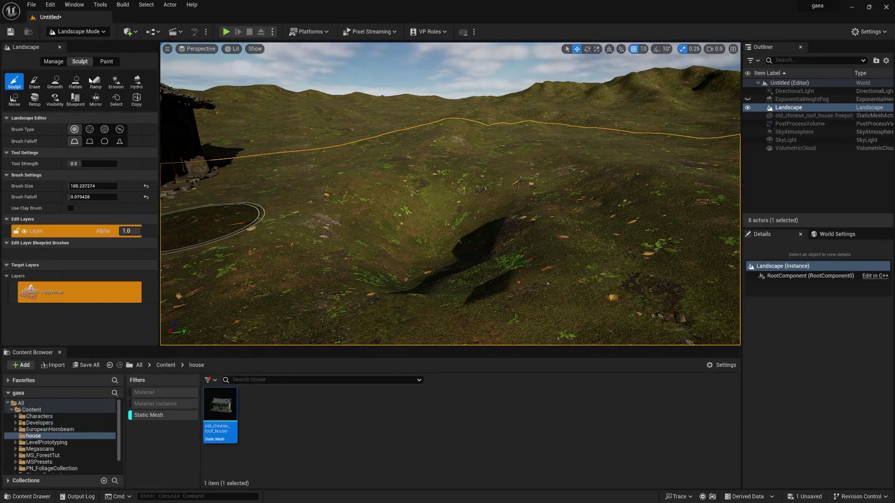
- Soften the hollow's edges with the Smooth tool and return to Selection Mode
left_click(54, 83)
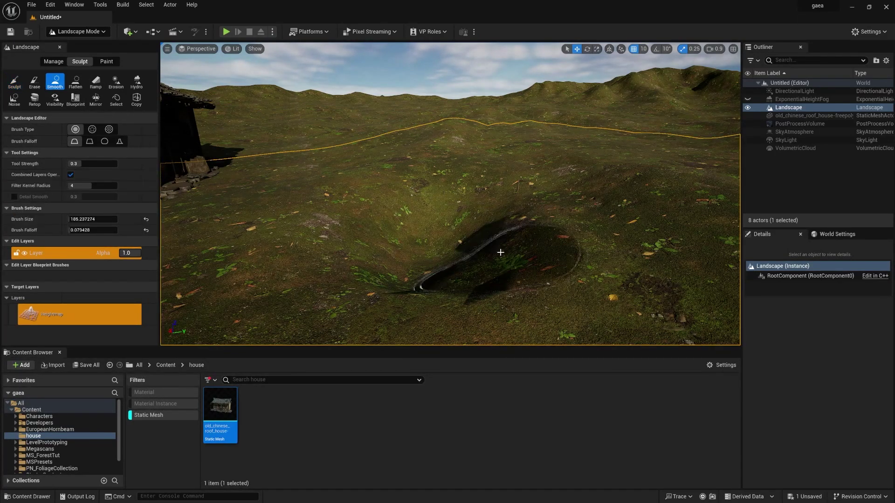
mouse_move(473, 249)
left_mouse_down()
mouse_move(530, 280)
mouse_move(535, 216)
mouse_move(480, 187)
mouse_move(483, 236)
mouse_move(355, 240)
mouse_move(513, 266)
mouse_move(531, 212)
mouse_move(516, 219)
left_mouse_up()
mouse_move(515, 219)
right_mouse_down()
mouse_move(420, 243)
mouse_move(280, 195)
mouse_move(528, 209)
right_mouse_up()
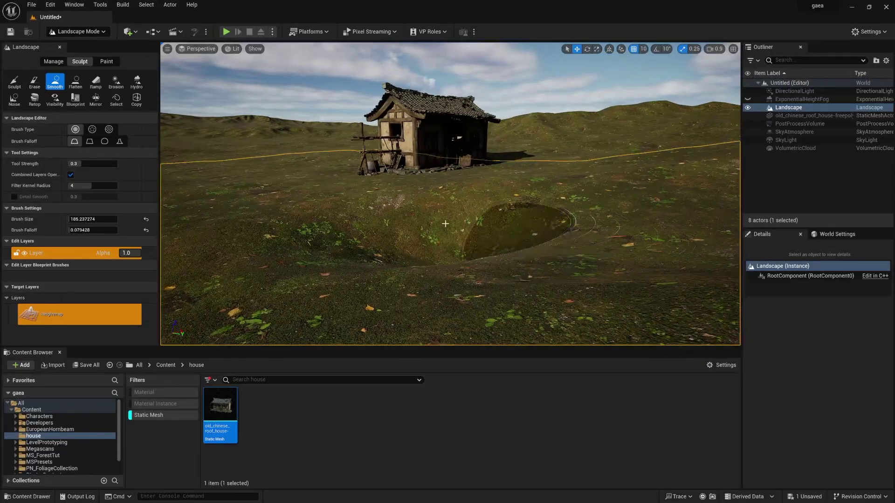
left_click(77, 32)
left_click(69, 43)
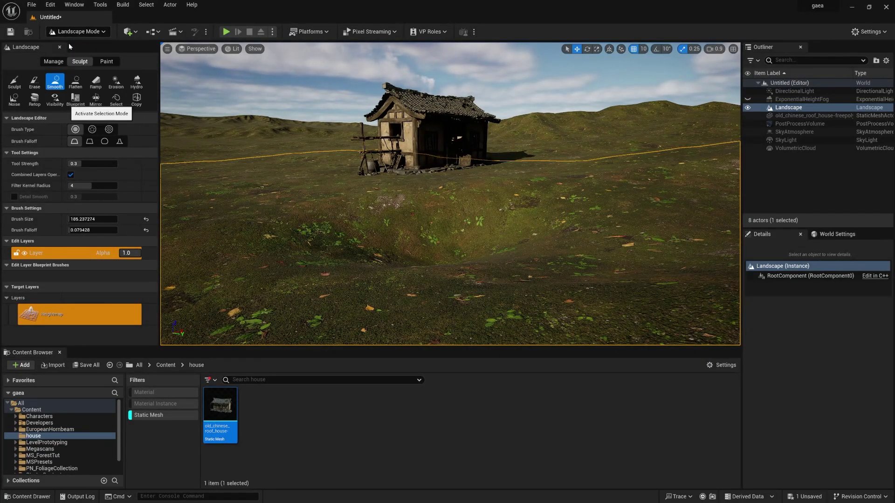
middle_click_drag(411, 215, 387, 240)
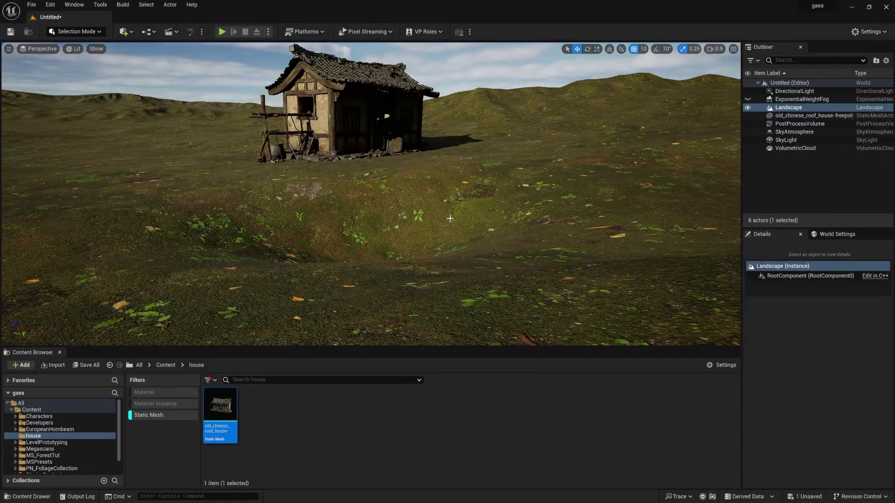
- Add a Plane shape, scale it to 8.5 and position it at 1390, 830, 2290 so it fills the hollow
left_click(125, 31)
mouse_move(148, 103)
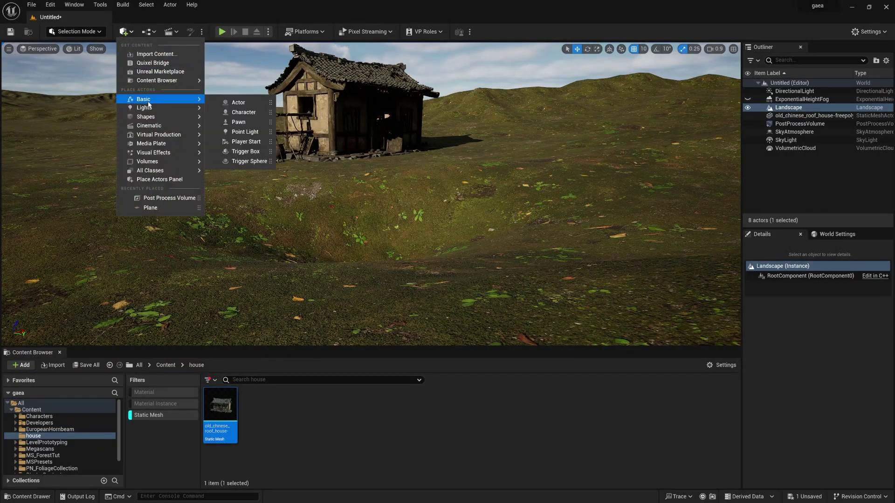
mouse_move(166, 117)
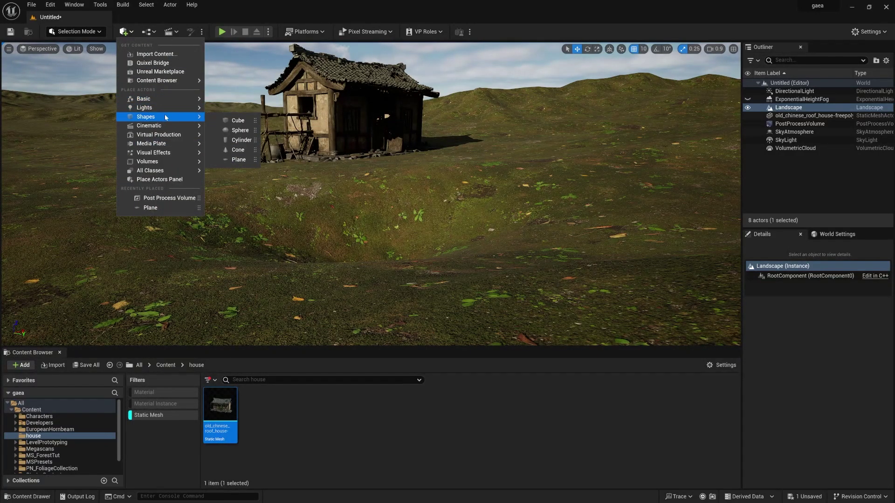
left_click(239, 159)
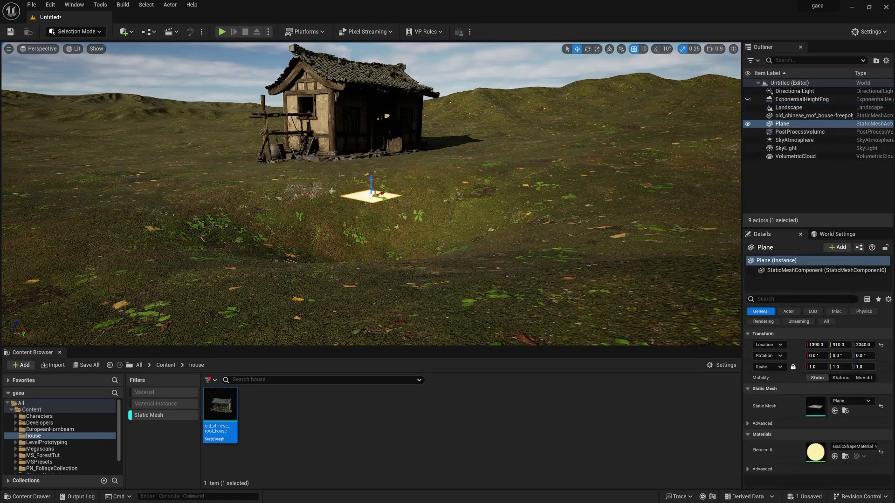
left_click_drag(373, 198, 332, 214)
key("w")
left_click_drag(368, 181, 378, 204)
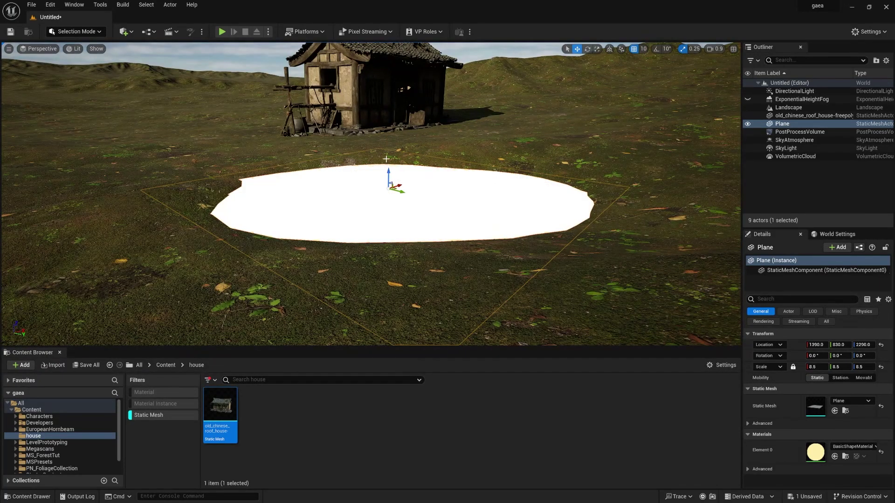
- Search the Engine content's material instances for WATER and apply MI_Pool_02 to the pond plane
left_click(151, 415)
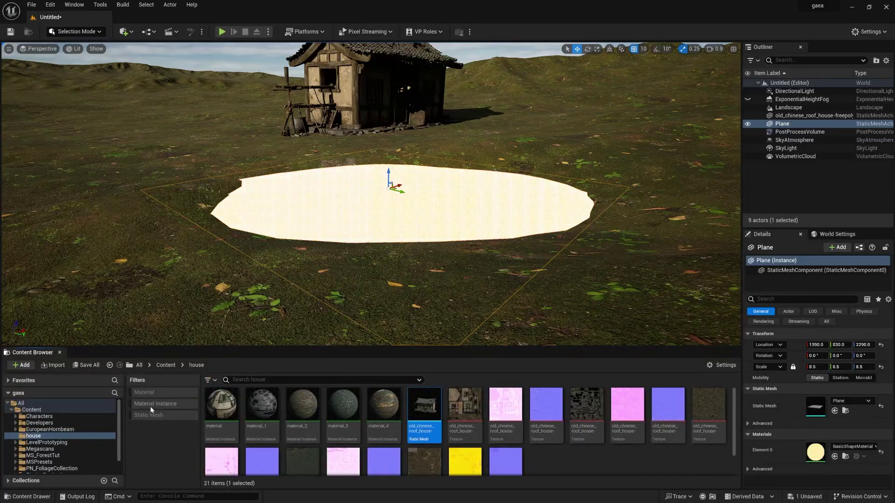
left_click(150, 406)
scroll(37, 458, "down", 1)
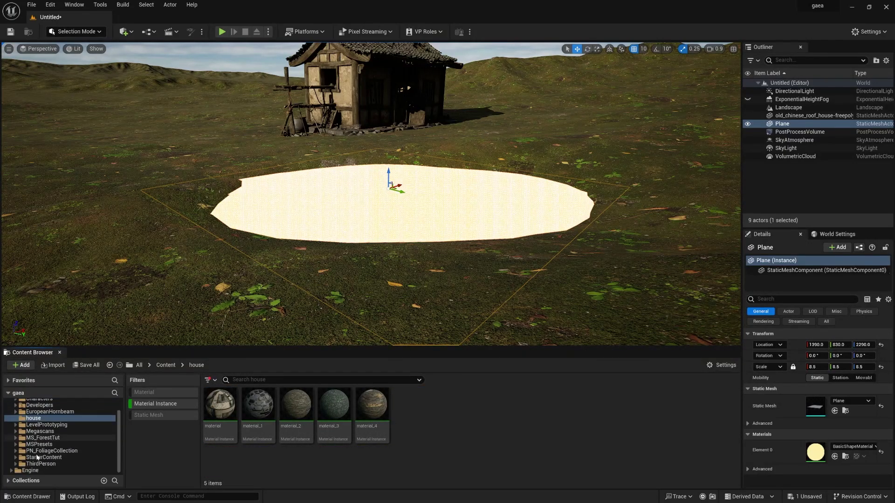
left_click(38, 458)
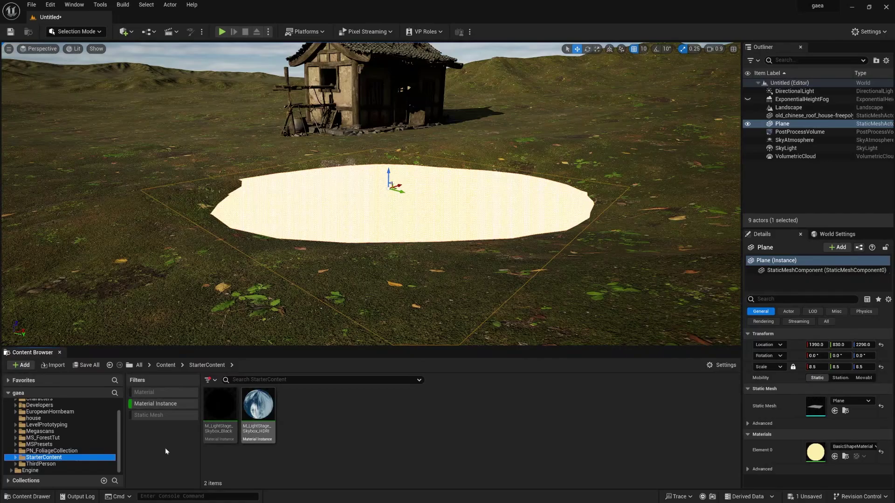
type("W")
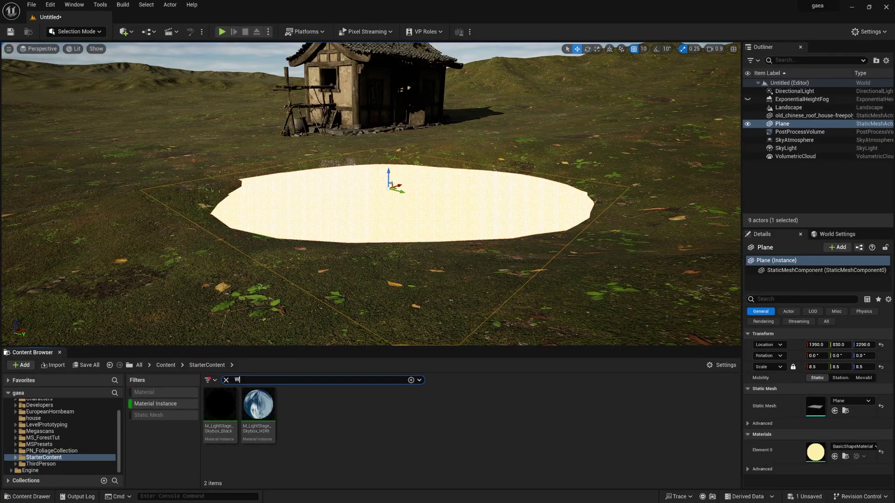
type("ATER")
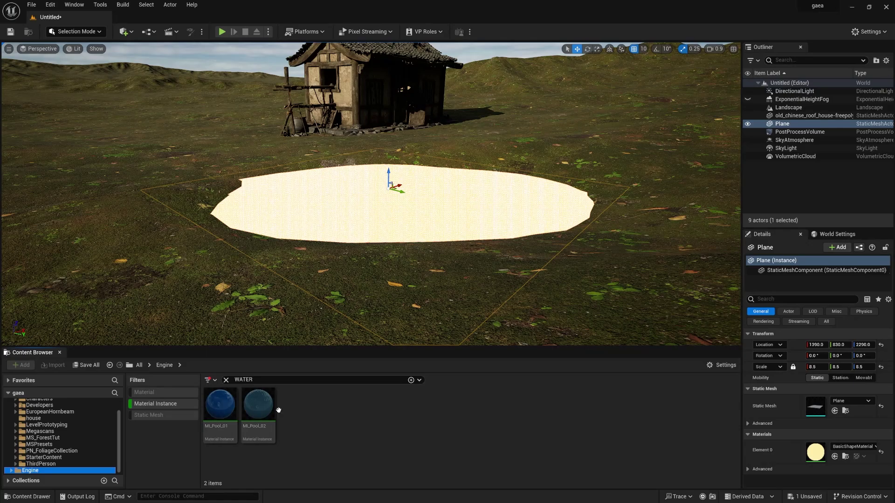
left_click_drag(273, 410, 451, 227)
scroll(371, 194, "up", 6)
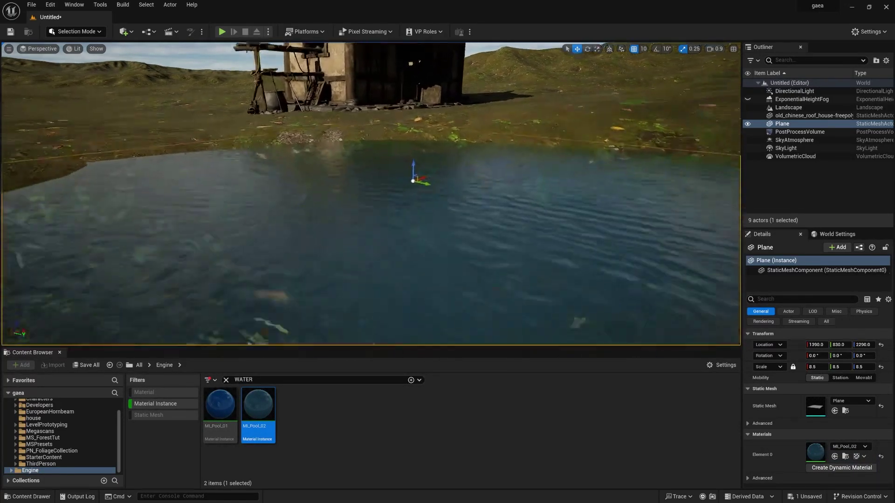
scroll(371, 194, "down", 4)
middle_click_drag(362, 180, 362, 221)
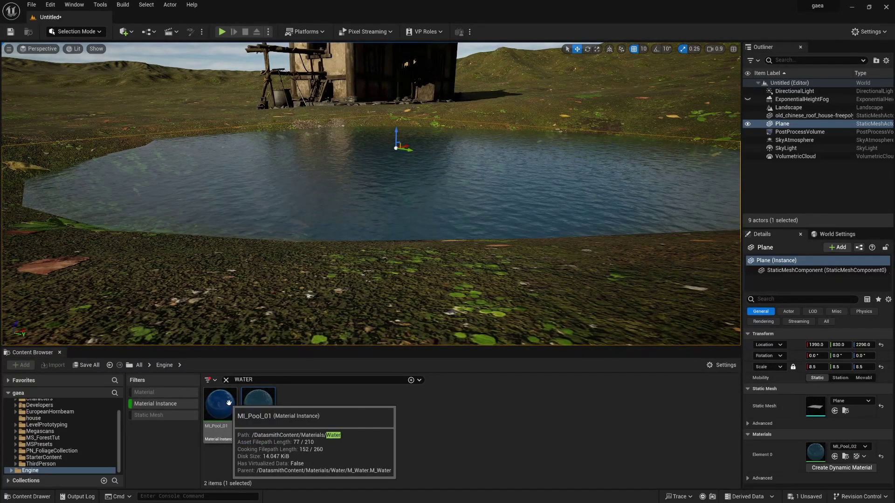
- Try the MI_Pool_01 material on the pond plane and reapply MI_Pool_02
left_click_drag(229, 403, 371, 198)
key("w")
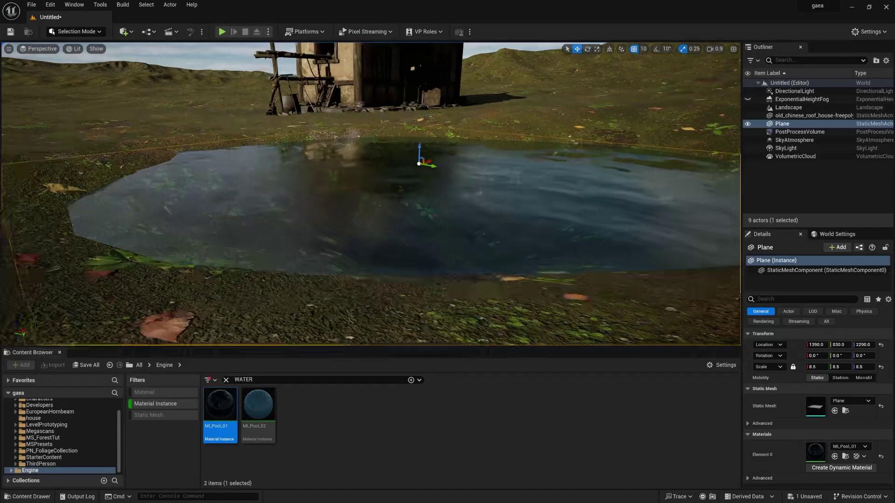
mouse_move(437, 232)
middle_mouse_down()
mouse_move(443, 196)
mouse_move(451, 196)
mouse_move(440, 233)
mouse_move(449, 245)
middle_mouse_up()
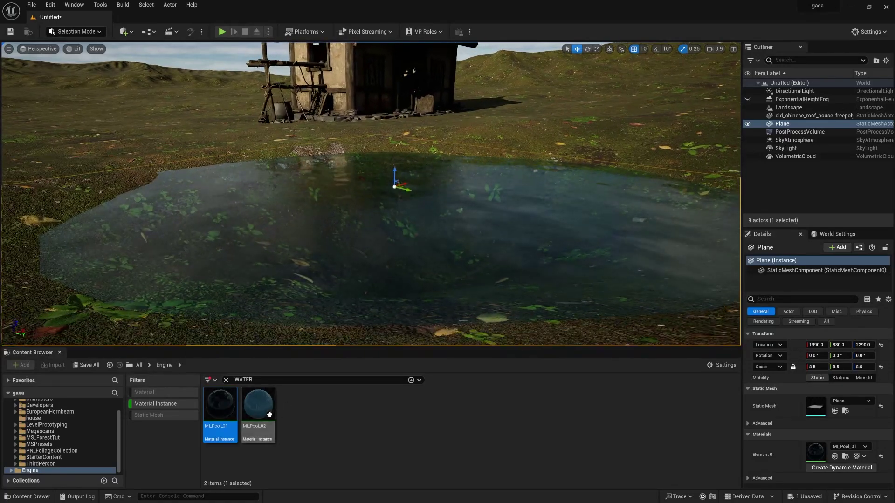
left_click_drag(269, 414, 362, 273)
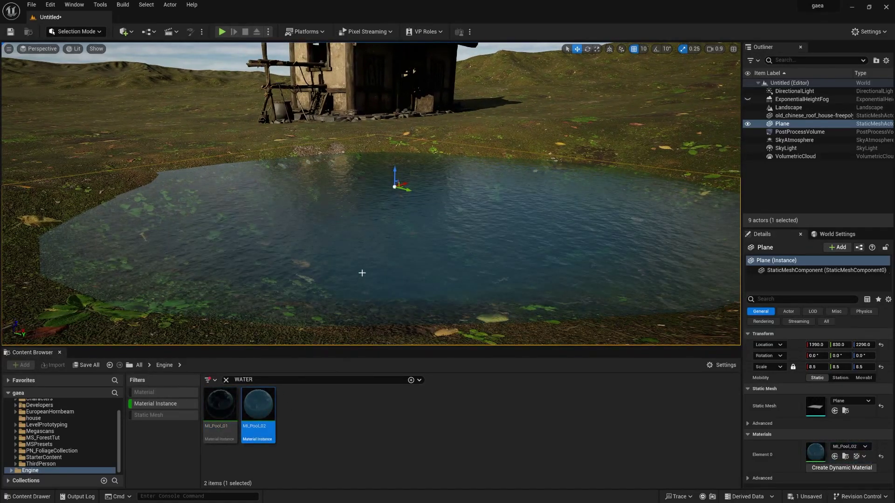
- Edit the MI_Pool_02 material instance to a WaveSize of about 77.66 and WaveStrength of about 0.58, close it and deselect the plane
double_click(816, 458)
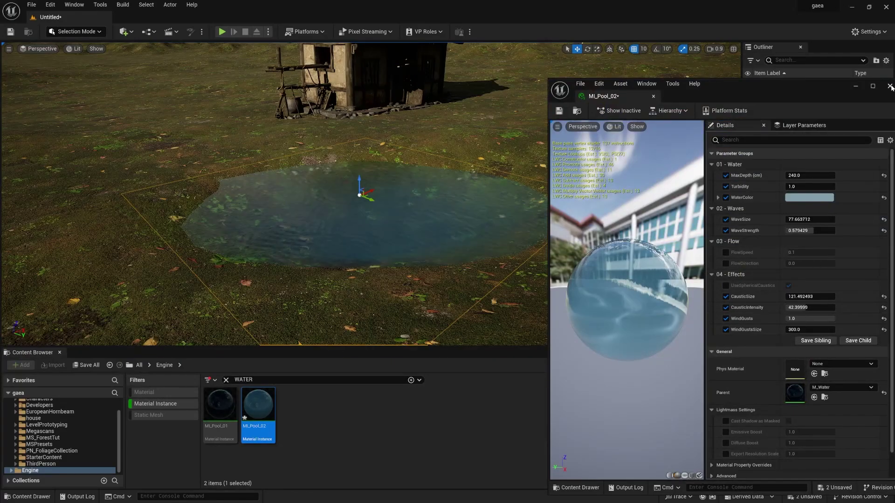
left_click(887, 87)
right_click_drag(427, 236, 415, 252)
scroll(427, 235, "down", 5)
key("Down")
left_click(533, 104)
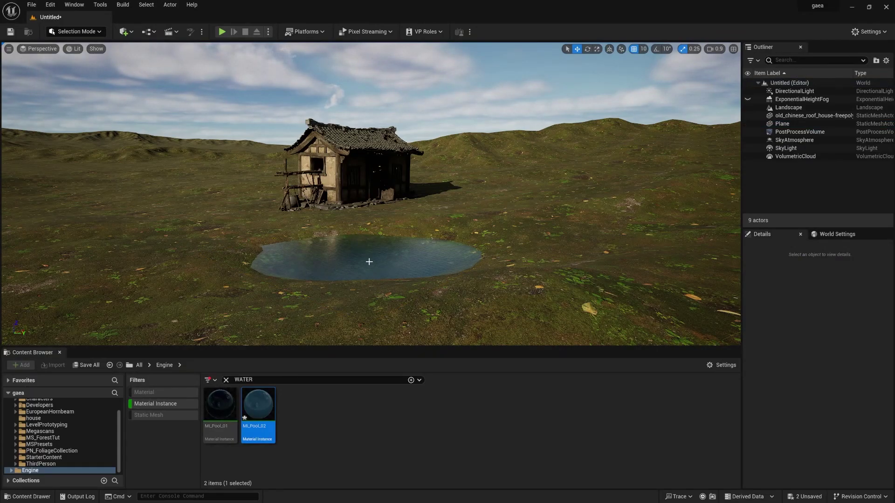
- Clear the WATER search and material filter, and place BP_ThirdPersonCharacter from the ThirdPerson Blueprints folder at the pond's edge as a scale reference
left_click(141, 405)
scroll(56, 433, "up", 2)
left_click(31, 410)
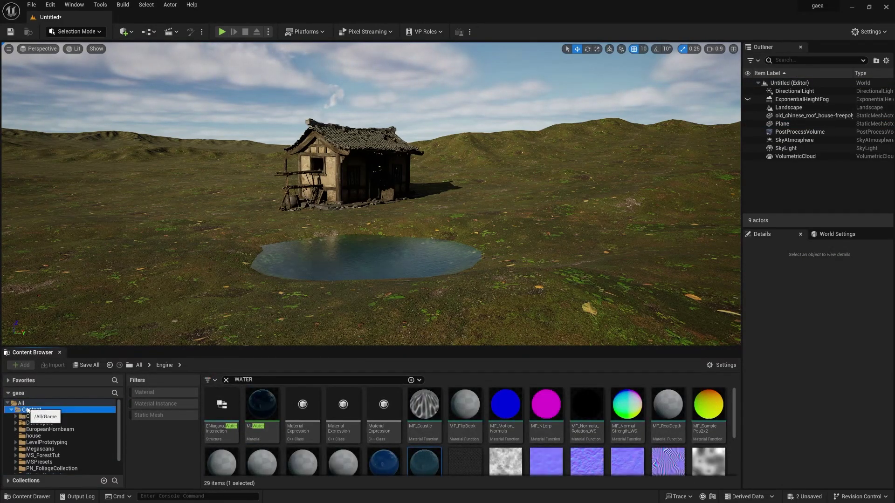
left_click(224, 380)
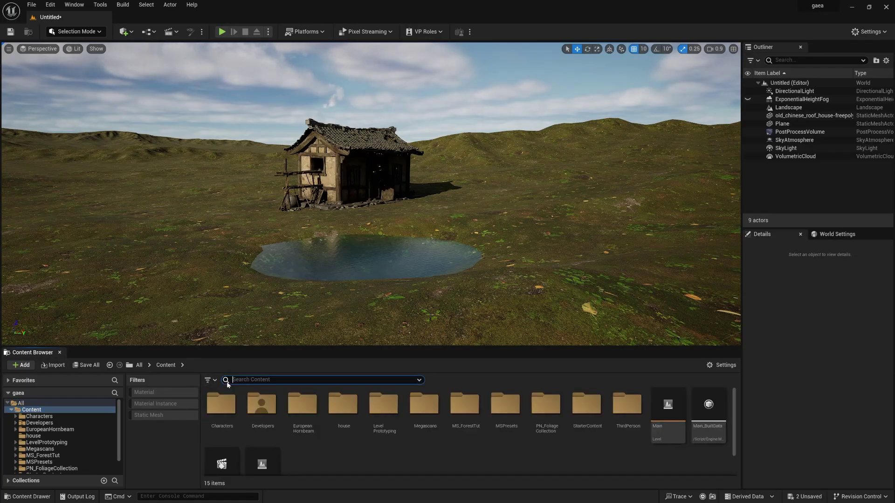
scroll(34, 451, "down", 1)
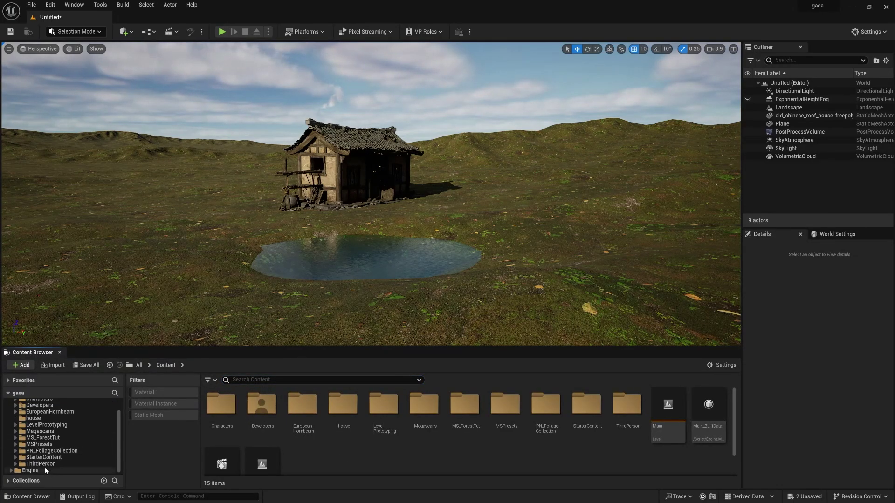
double_click(220, 411)
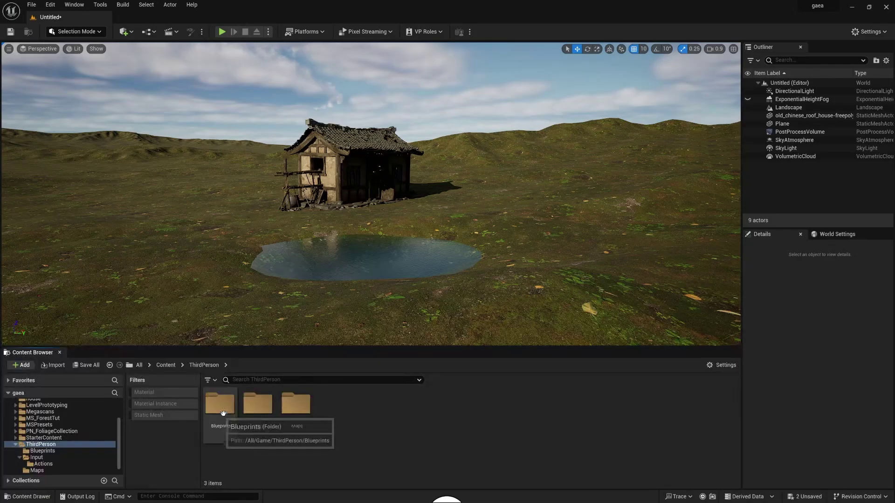
left_click_drag(220, 404, 302, 213)
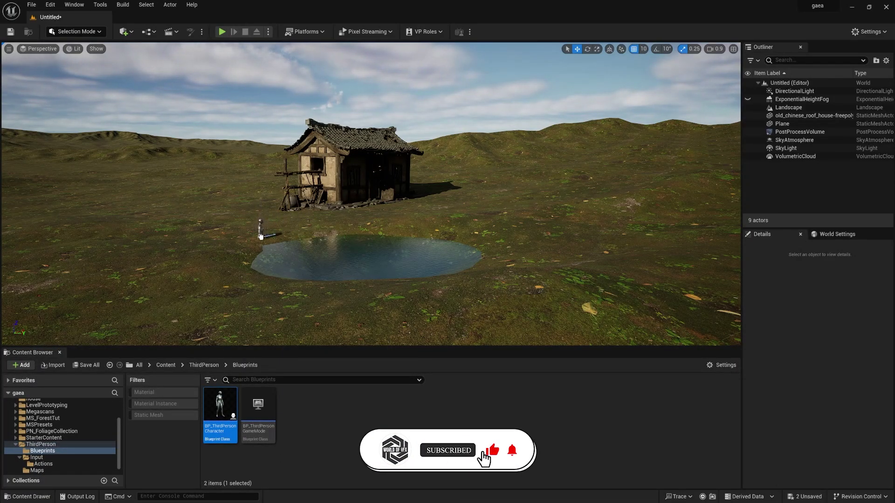
left_click_drag(261, 236, 258, 227)
key("Escape")
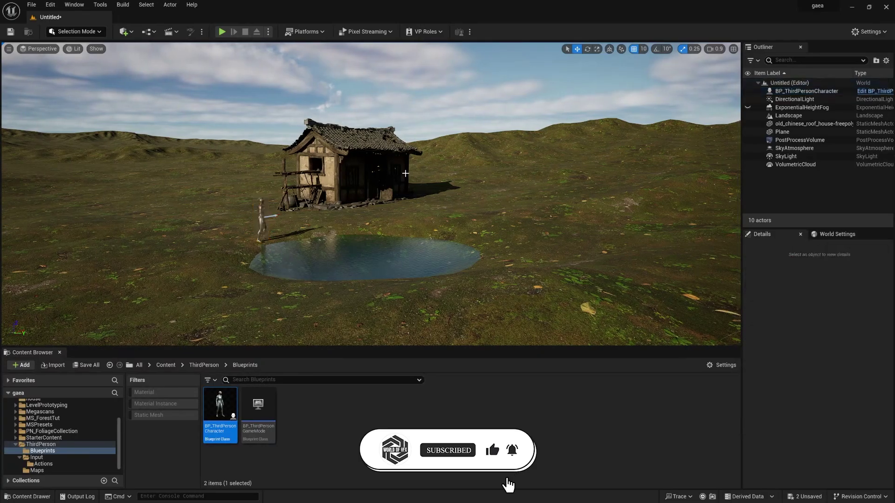
- Rotate the sun's direction so the side of the house facing the pond falls into shade
key("a")
key("w")
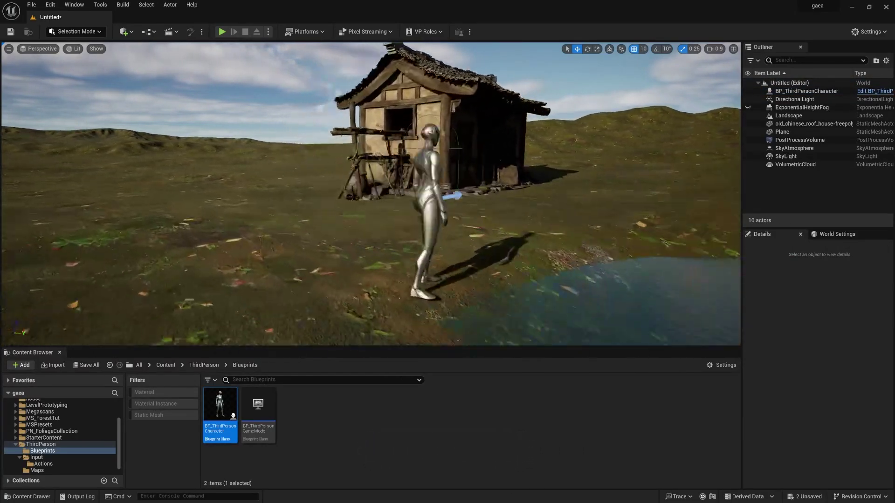
key("d")
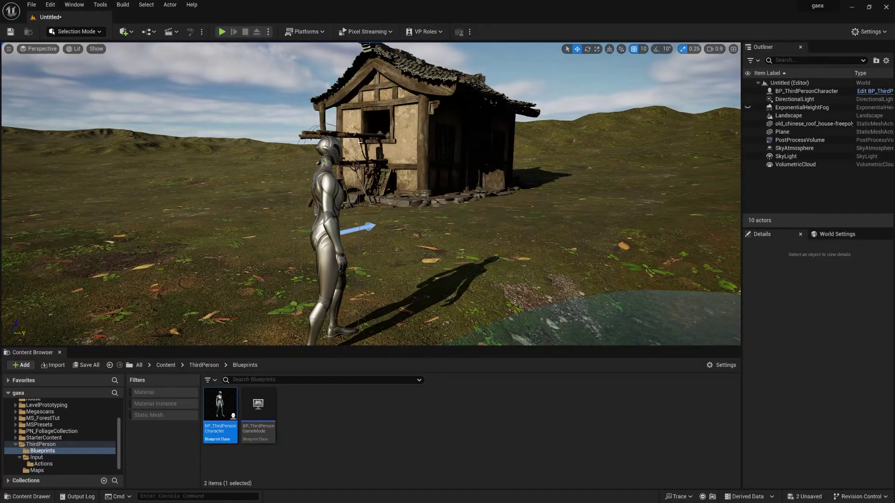
key("s")
key("d")
key("a")
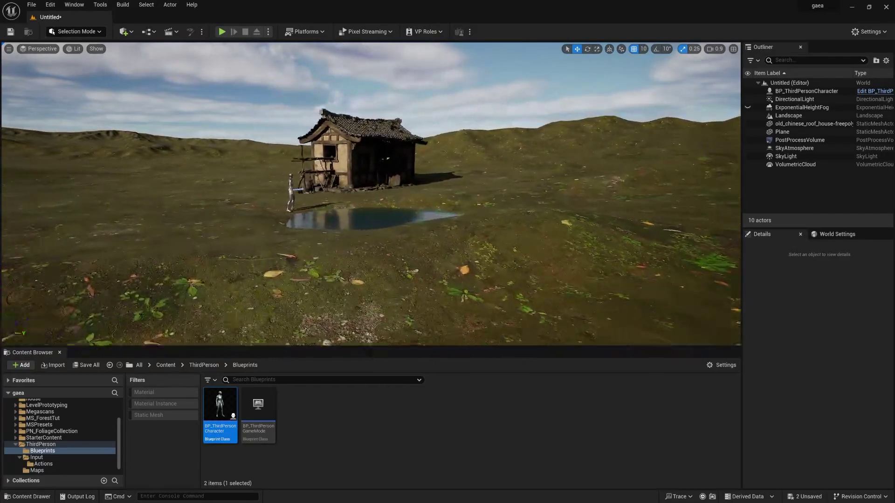
key("w")
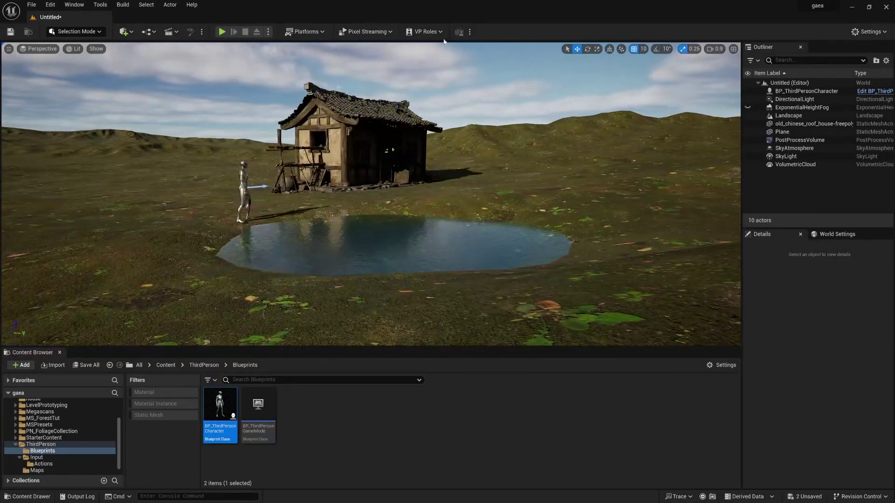
right_click_drag(464, 124, 440, 122)
key("ctrl+l")
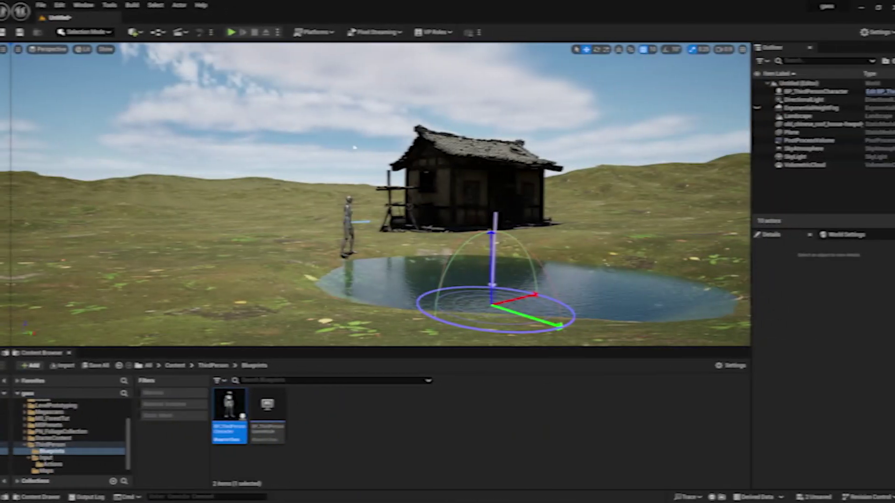
- Switch to Foliage Mode, browse the existing foliage assets and list the static meshes of the PN_FoliageCollection folder
left_click(88, 31)
left_click(70, 62)
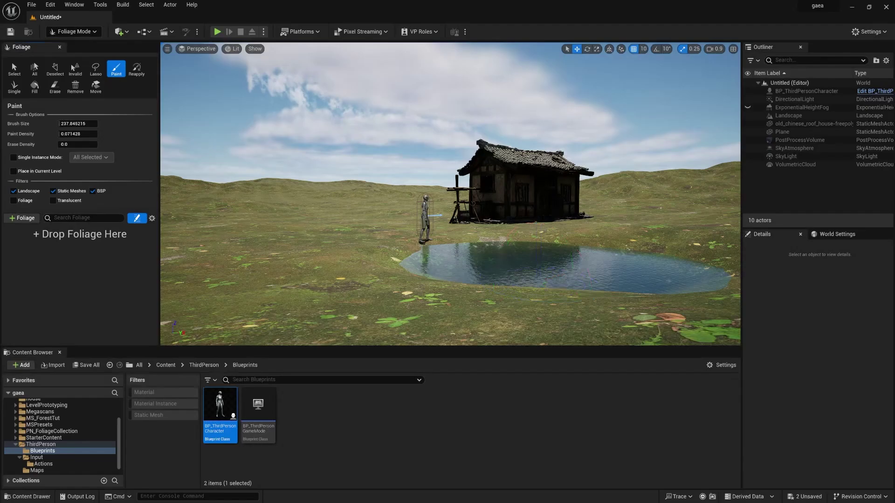
left_click(22, 217)
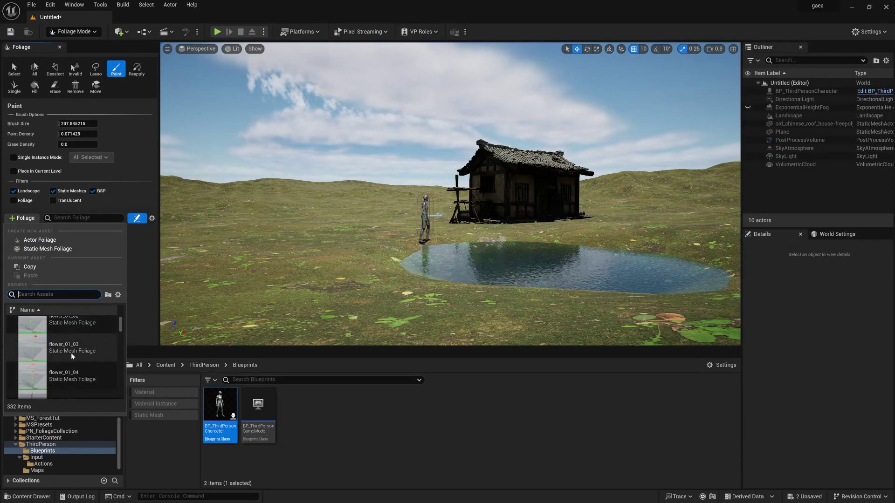
scroll(71, 351, "down", 10)
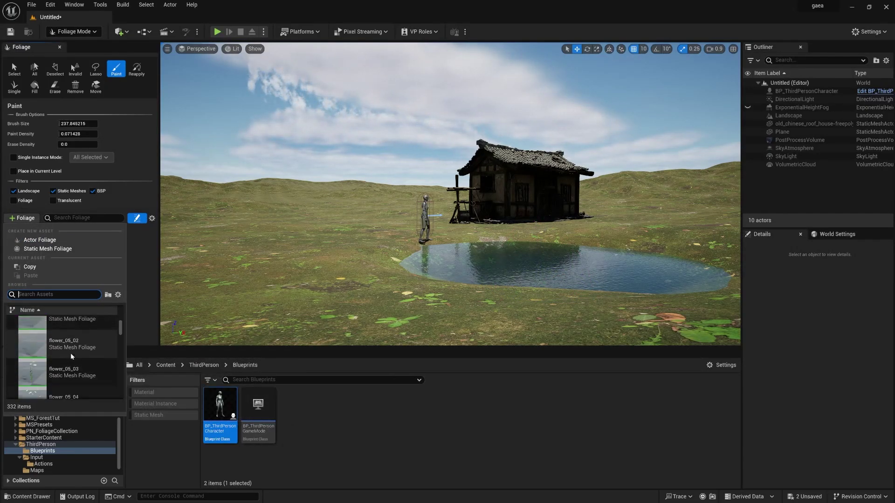
scroll(72, 354, "down", 15)
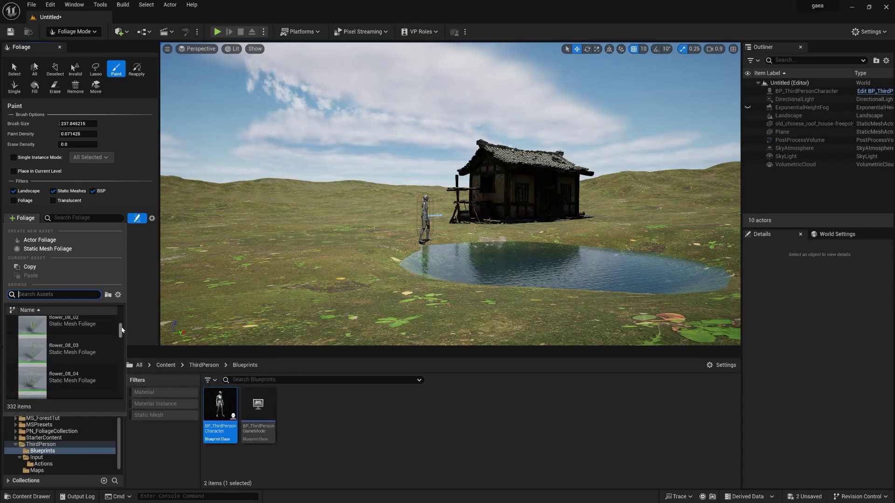
left_click_drag(122, 382, 120, 363)
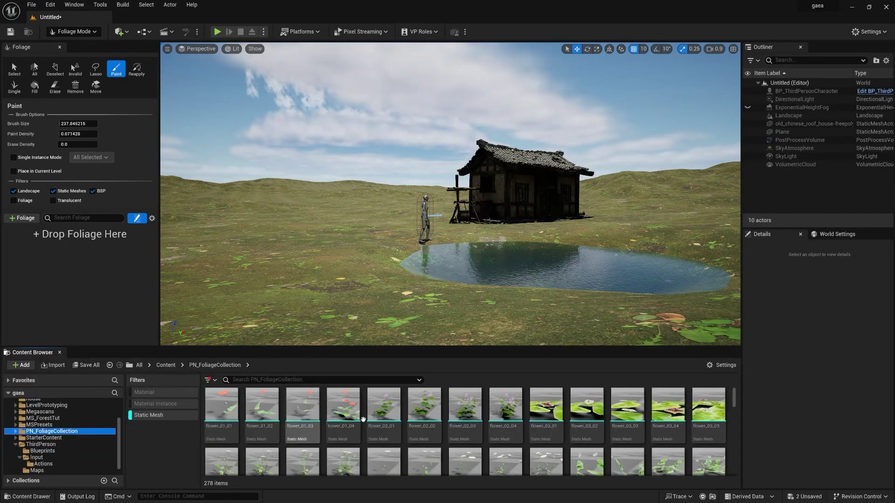
- Add the 14 low grass meshes from lowGrass_01_01_SM through lowGrass_04_07_SM to the foliage palette
scroll(346, 423, "down", 2)
scroll(347, 422, "down", 10)
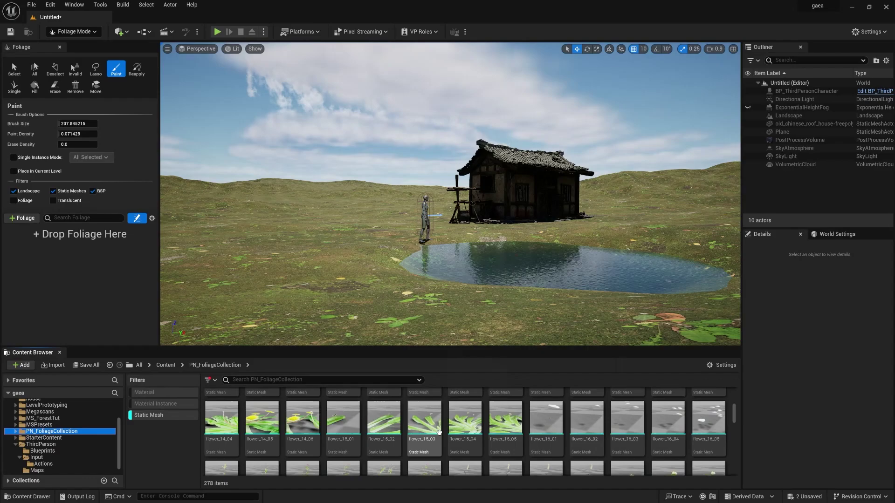
scroll(439, 433, "down", 10)
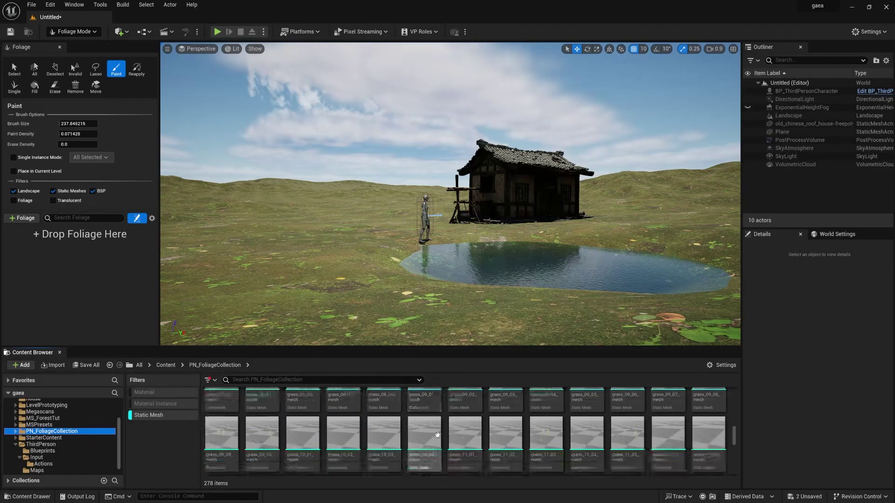
scroll(438, 435, "down", 10)
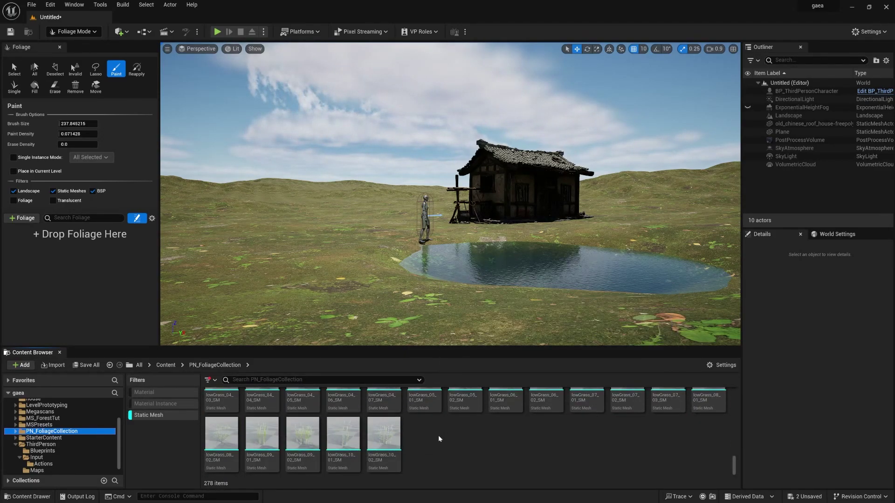
left_click(384, 401)
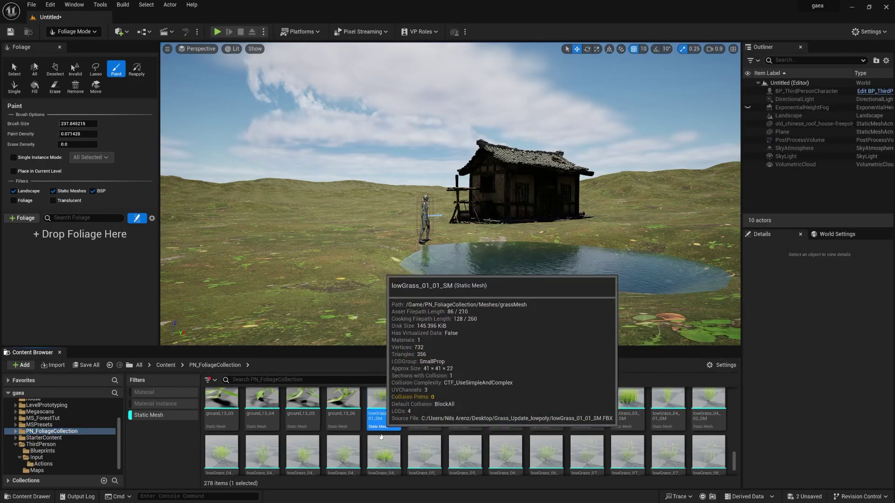
left_click(379, 464, "shift")
left_click_drag(380, 464, 74, 238)
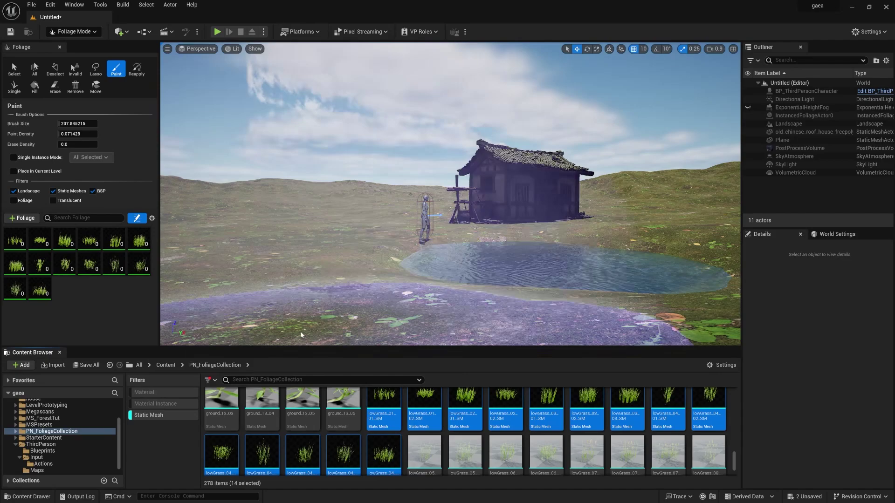
- Add the nine Var LOD0 plant meshes at the end of the MS_ForestTut folder to the foliage palette
left_click(56, 418)
scroll(430, 449, "up", 4)
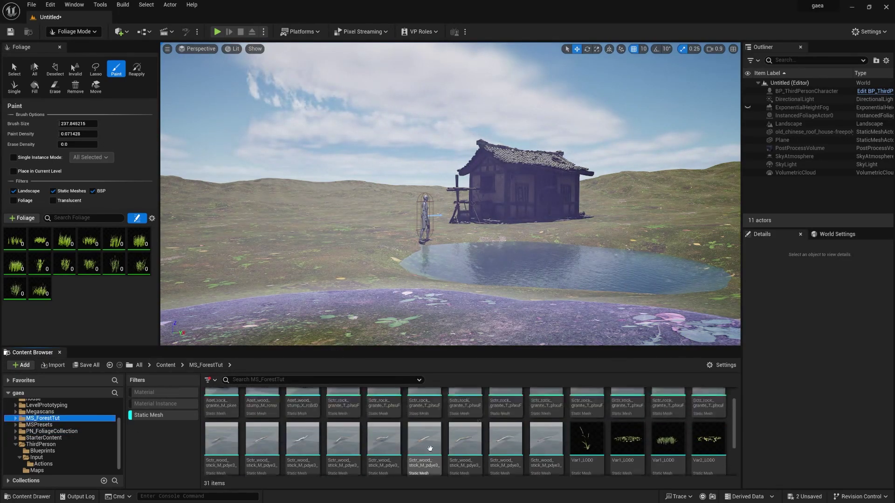
scroll(581, 462, "down", 2)
left_click(595, 397)
left_click(384, 459, "shift")
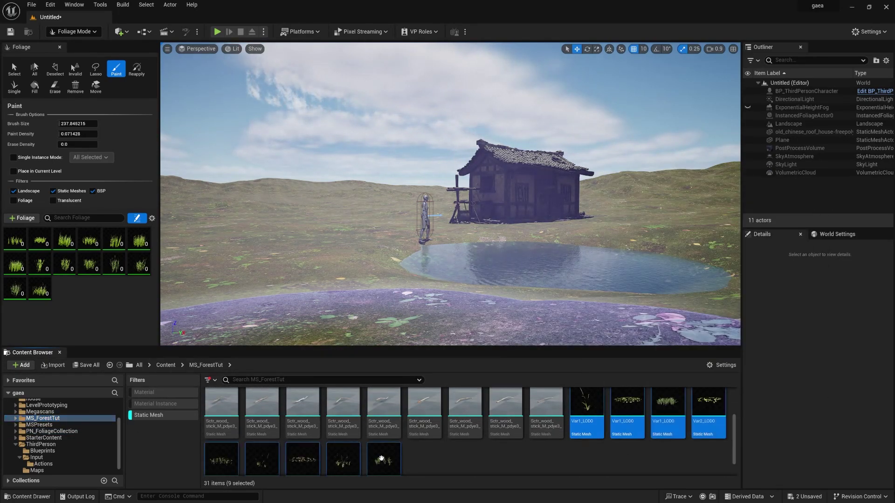
left_click_drag(383, 459, 53, 274)
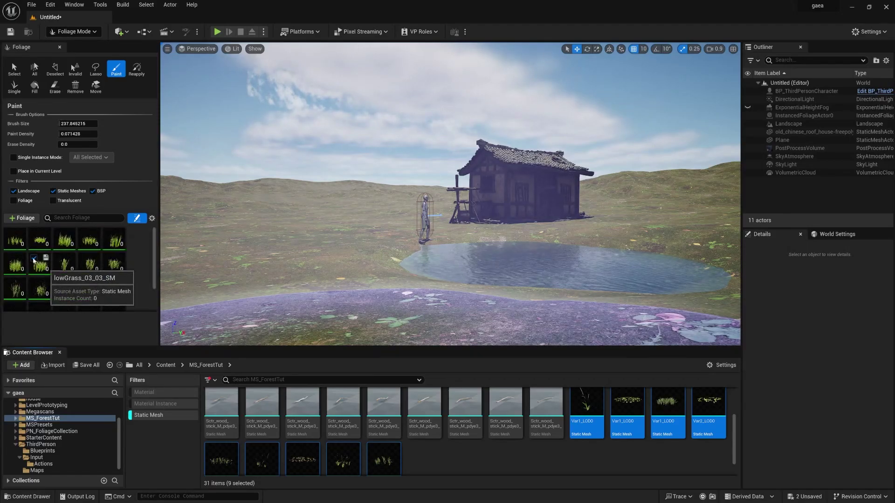
- Select all 23 foliage types in the palette and set the Paint Density to 0.122857
left_click(52, 273)
scroll(52, 261, "down", 2)
scroll(55, 253, "down", 1)
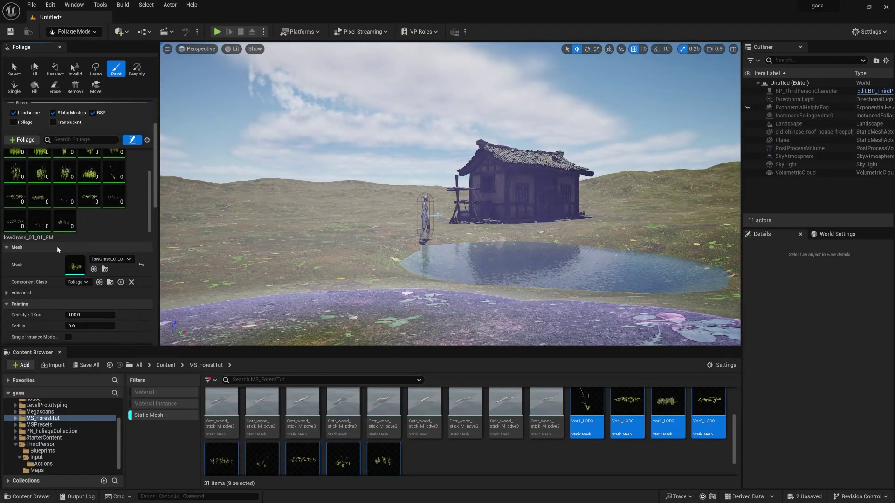
left_click(66, 229, "shift")
scroll(113, 235, "up", 5)
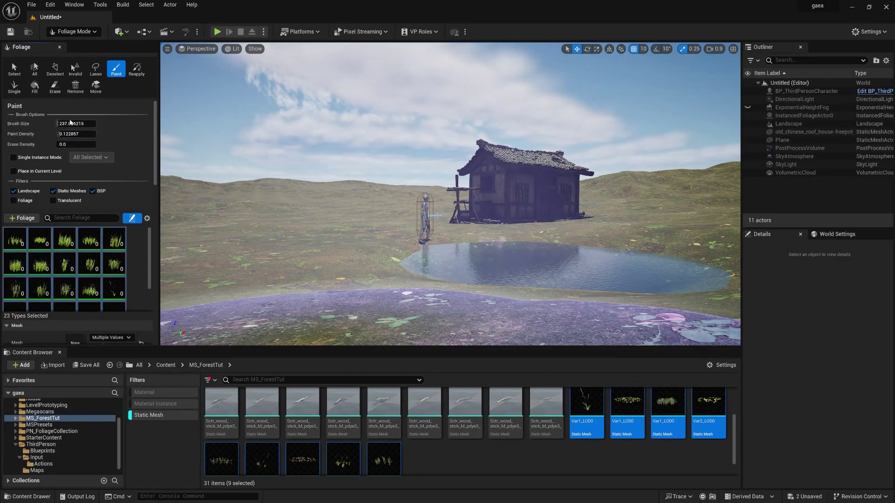
- Paint a test patch of grass on the ground beside the character and undo it
left_click(73, 124)
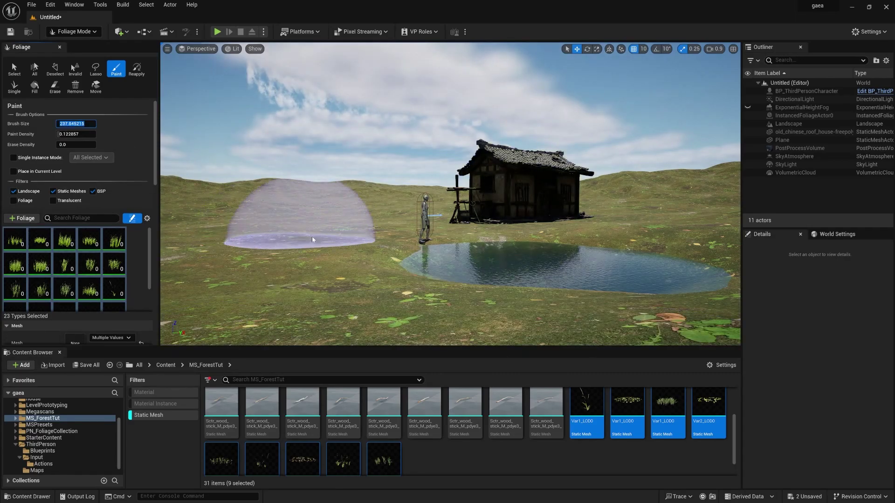
mouse_move(313, 249)
left_mouse_down()
mouse_move(303, 249)
mouse_move(331, 252)
left_mouse_up()
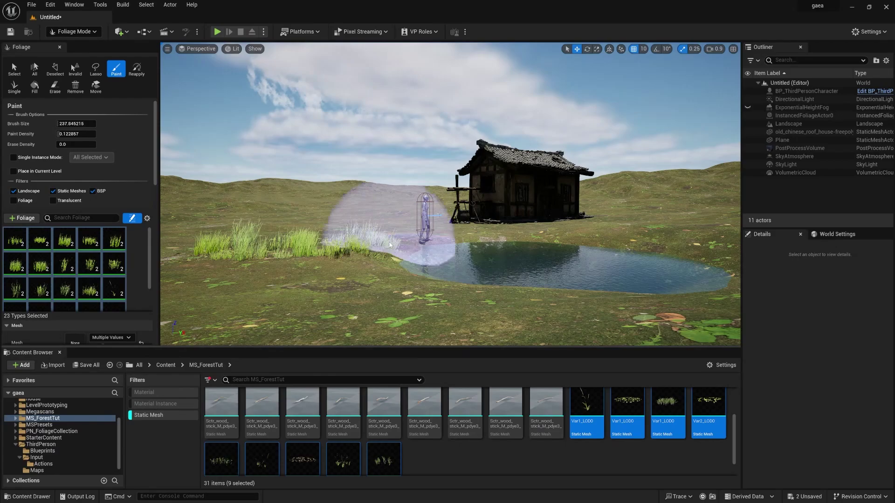
key("ctrl+z")
- Keep 17 foliage types selected and set their Scale X to a minimum of 0.5 and a maximum of 0.6
scroll(108, 319, "down", 6)
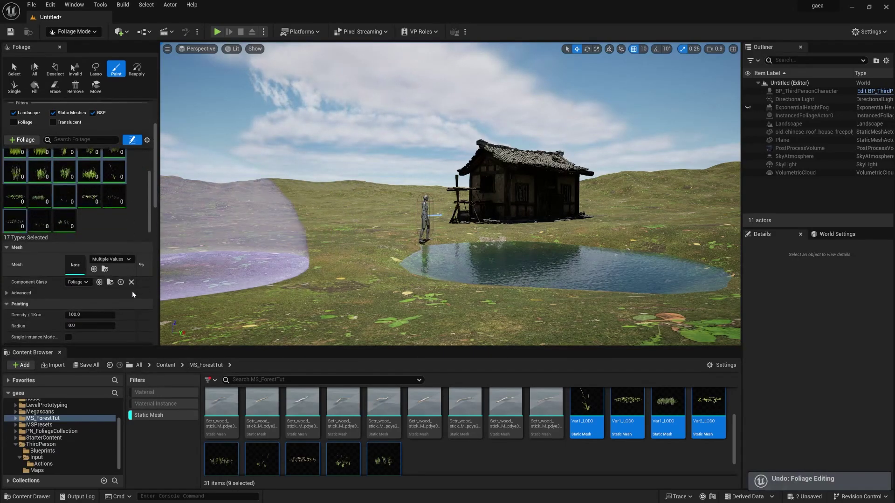
scroll(107, 319, "down", 1)
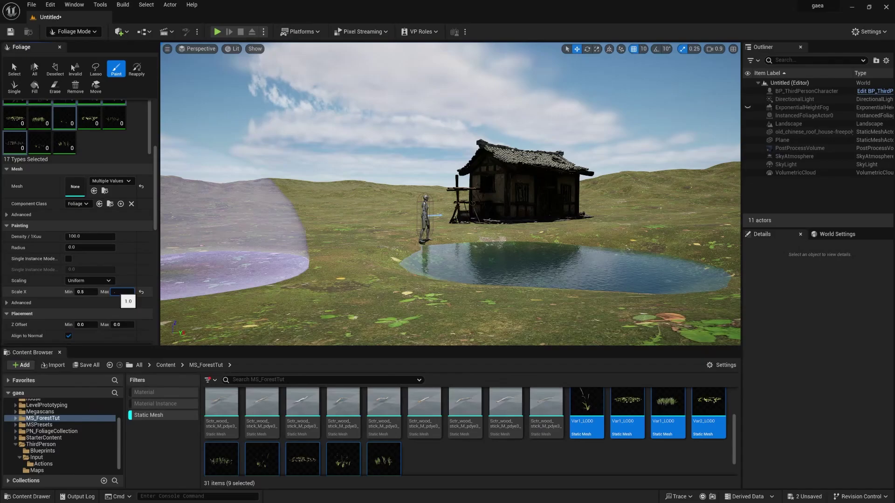
key("Return")
- Paint grass, plants and flowers across the ground around the pond and house, using a Paint Density down to 0.077143
left_click(278, 263)
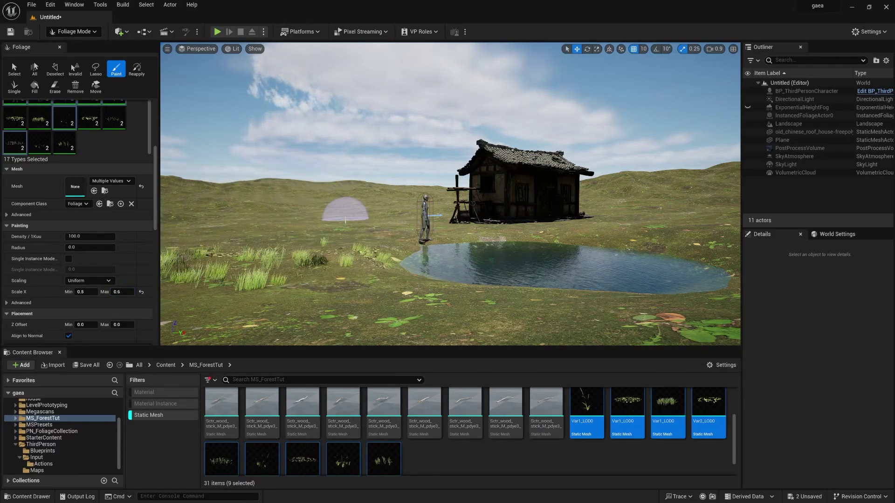
mouse_move(384, 251)
left_mouse_down()
mouse_move(449, 260)
mouse_move(380, 279)
mouse_move(359, 210)
mouse_move(314, 233)
mouse_move(573, 214)
mouse_move(640, 232)
left_mouse_up()
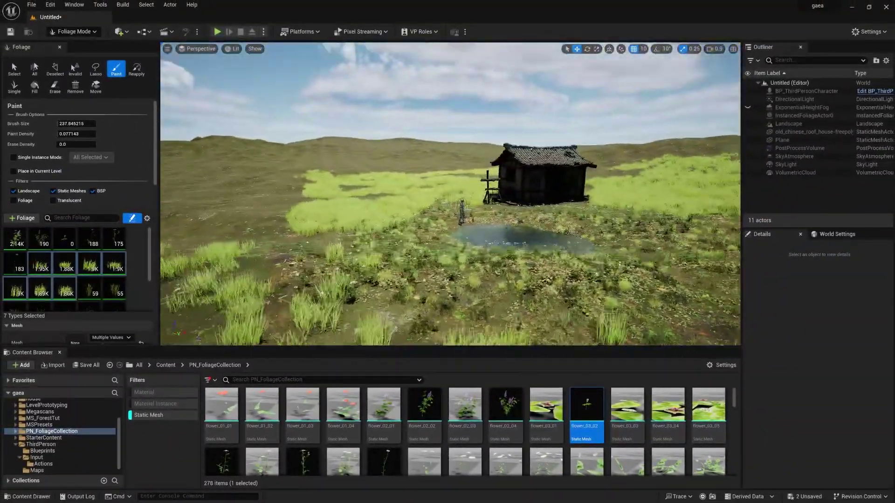
right_click_drag(450, 194, 605, 205)
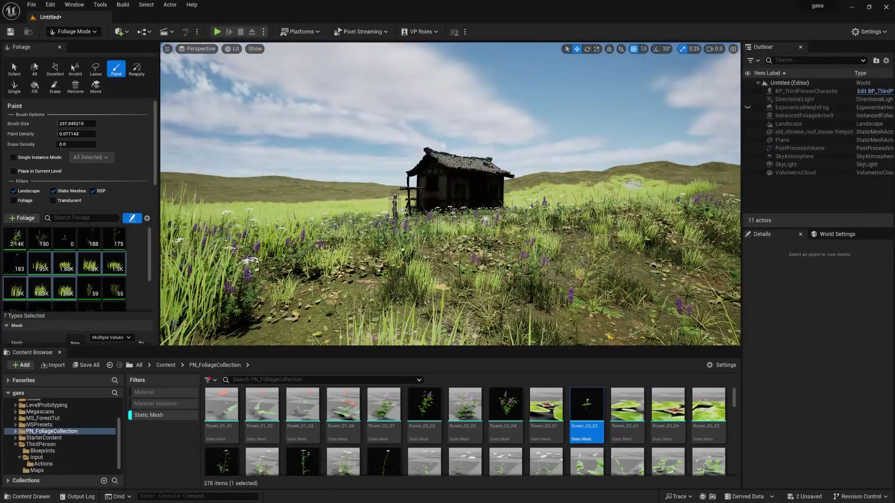
- Return to Selection Mode, add a level sequence and create a cine camera in it
key("shift+1")
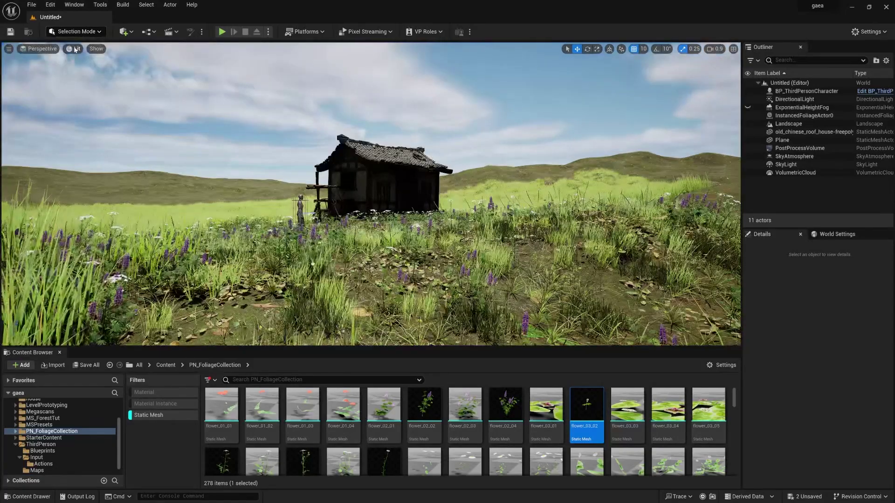
left_click(176, 32)
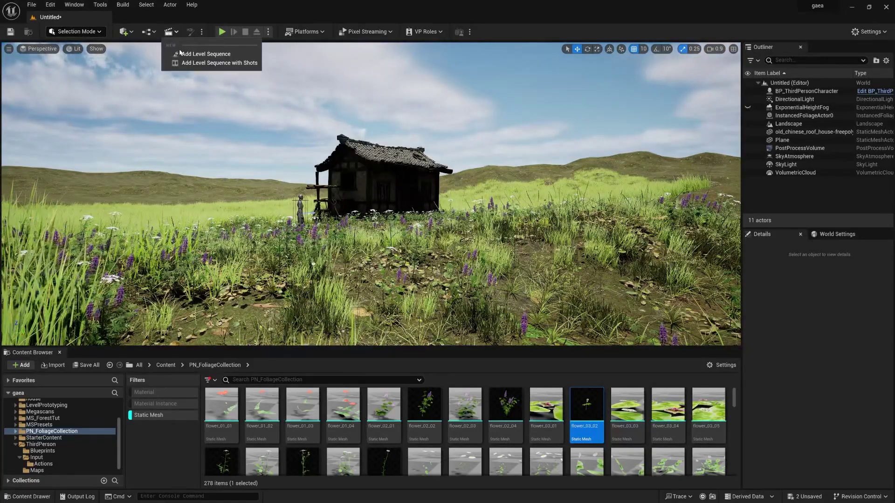
left_click(196, 51)
left_click(629, 379)
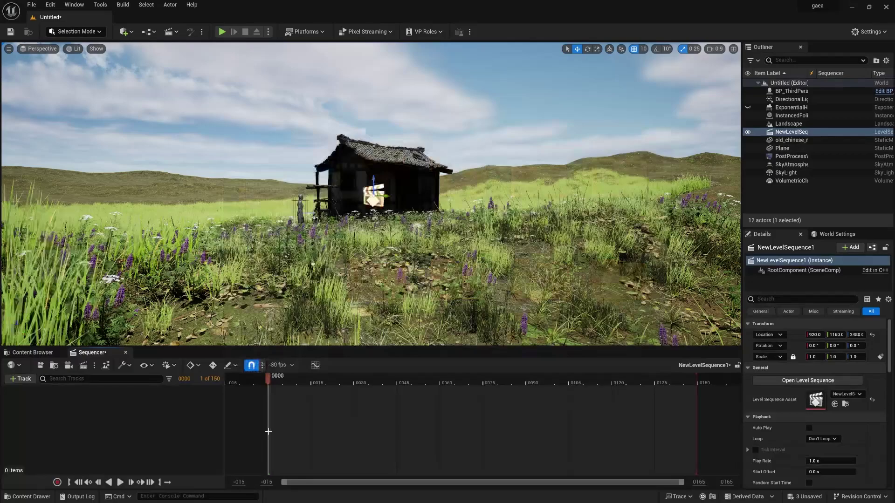
left_click(69, 367)
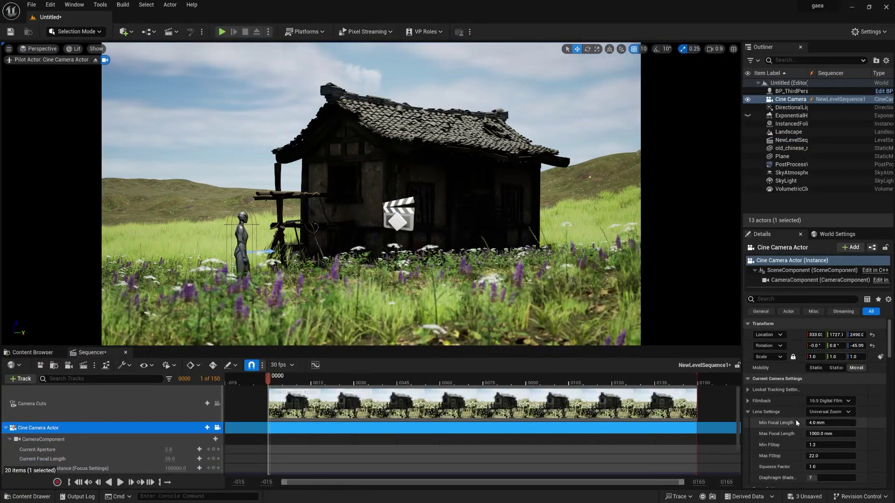
- Apply the 30mm Prime f/1.4 lens preset to the cine camera and set its focal length to 25 mm
left_click(829, 412)
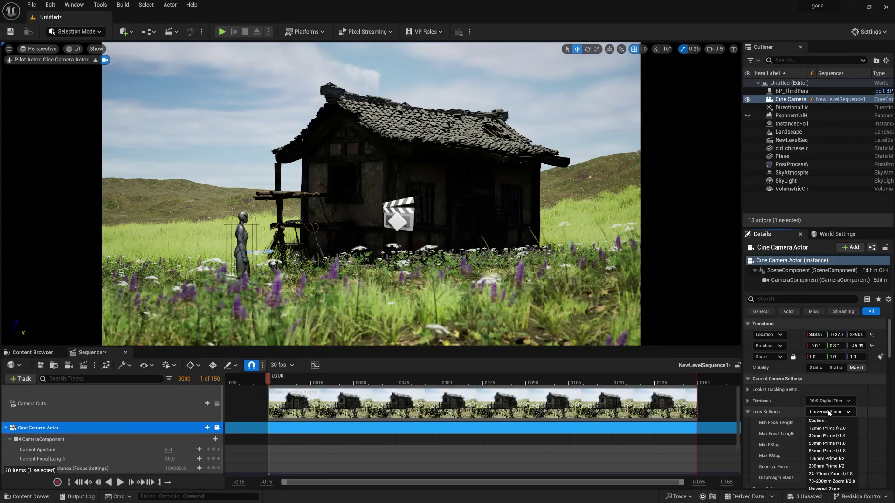
left_click(832, 436)
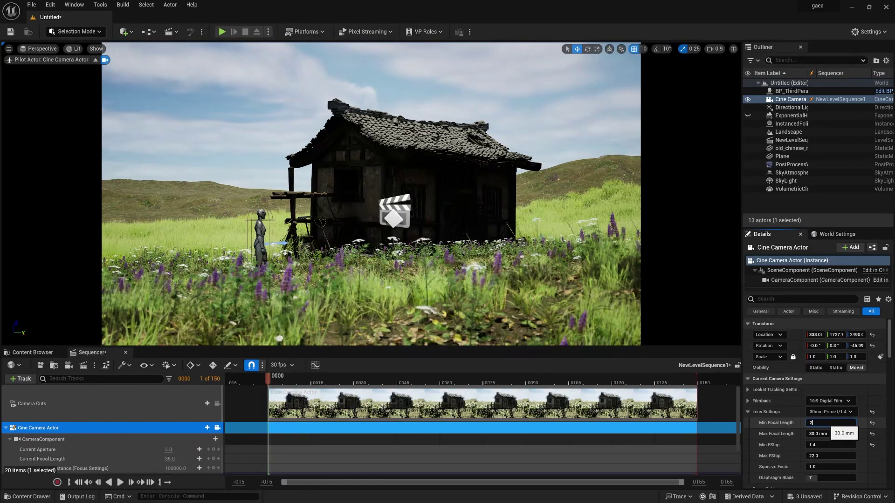
type("25")
key("Return")
- Reframe the cine camera on the house and pond from slightly above, and unhide the ExponentialHeightFog
right_click_drag(506, 261, 511, 283)
right_click_drag(440, 250, 442, 231)
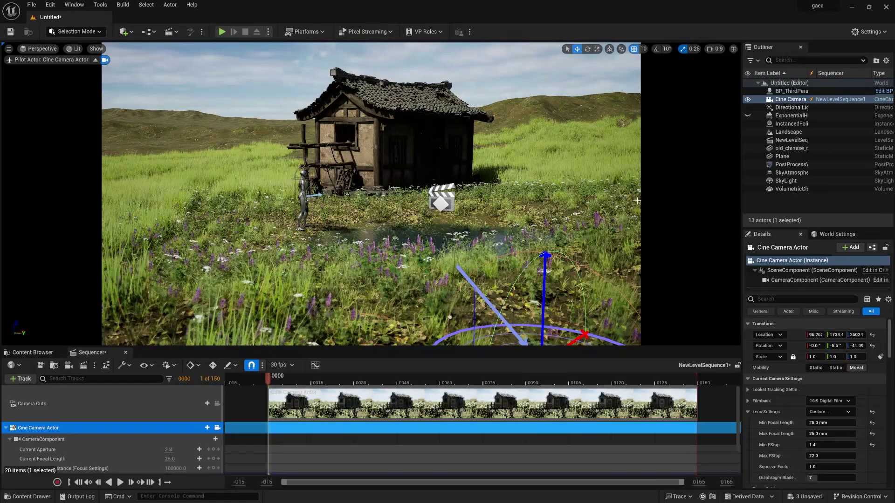
left_click(747, 116)
left_click(790, 116)
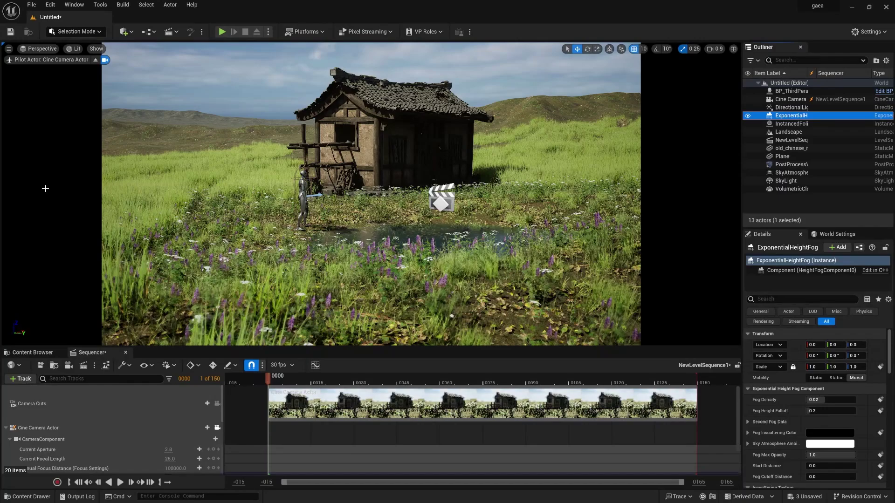
- Switch to Foliage Mode, add FT_EuropeanHornbeam_Forest_07_PP to the foliage palette and make it the only selected type
left_click(76, 31)
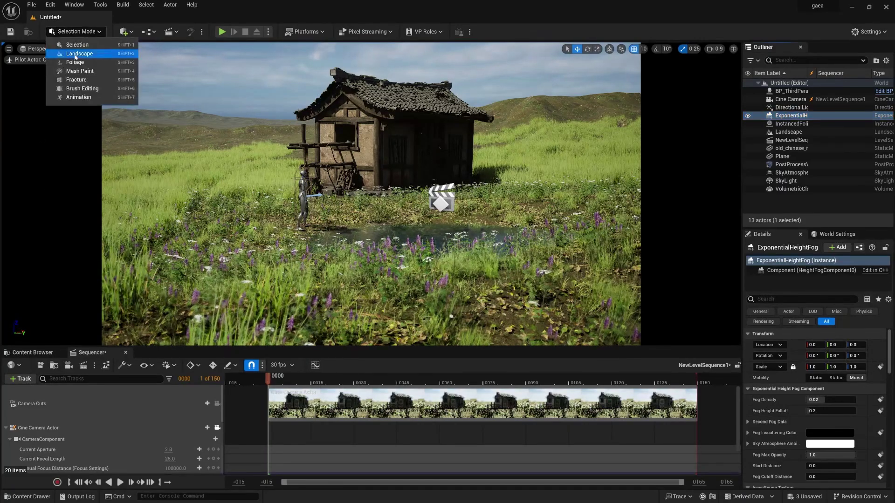
left_click(73, 69)
left_click(18, 247)
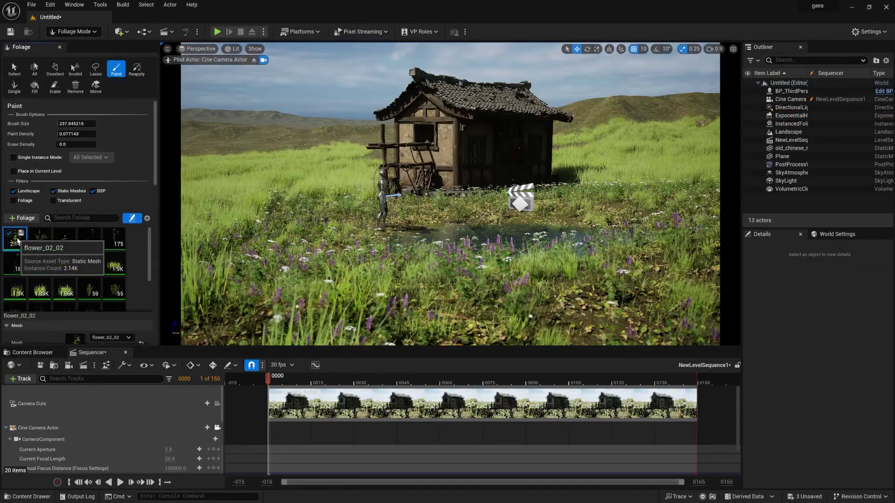
key("ctrl+a")
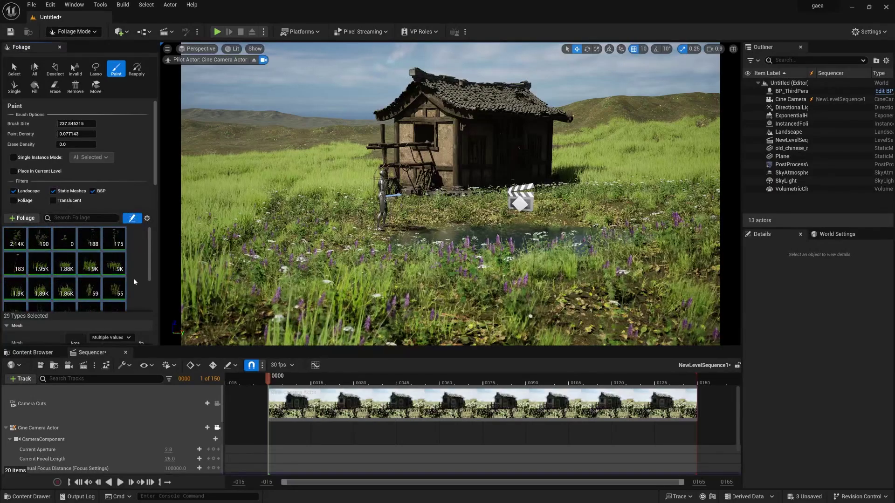
left_click(137, 276)
left_click(23, 218)
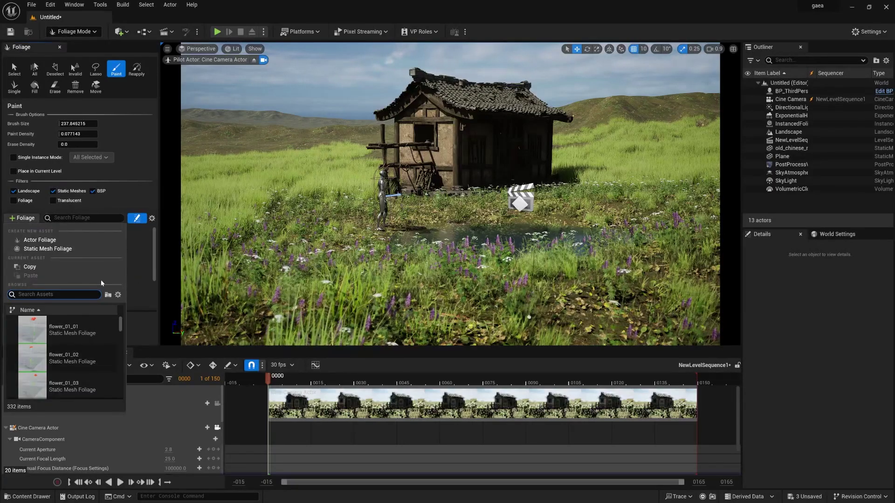
left_click_drag(120, 325, 121, 378)
left_click(38, 238)
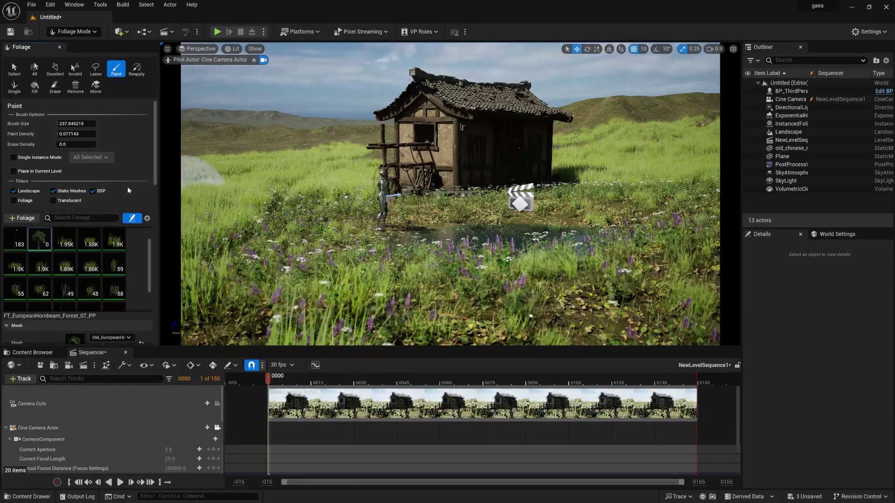
- Paint European hornbeam trees around the house and pond, and add a second tree type to the foliage palette
left_click(601, 177)
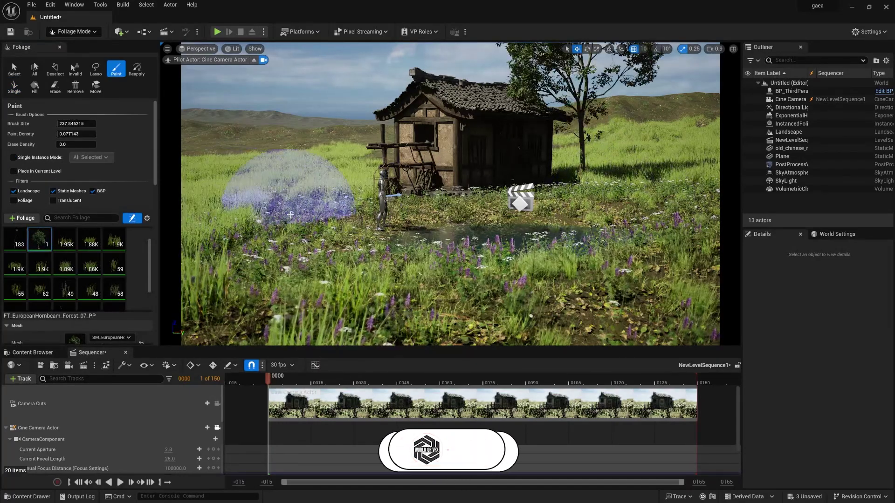
left_click(285, 184)
left_click_drag(244, 238, 323, 339)
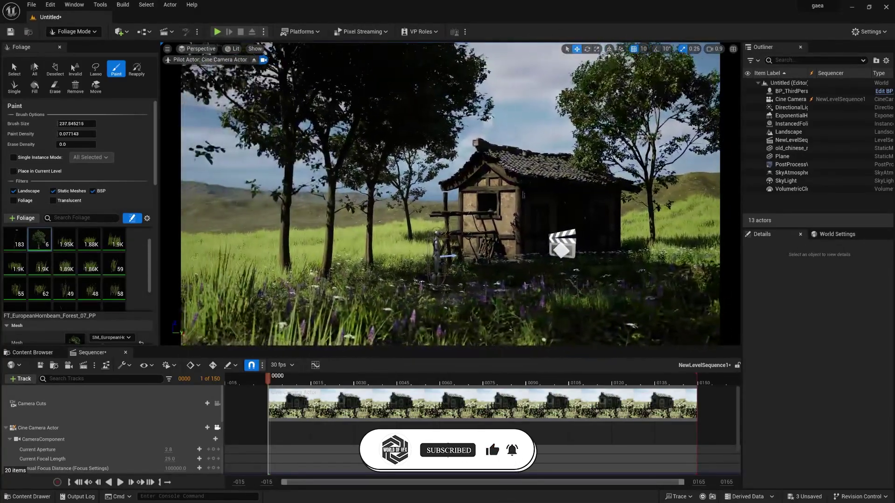
right_click_drag(280, 281, 272, 282)
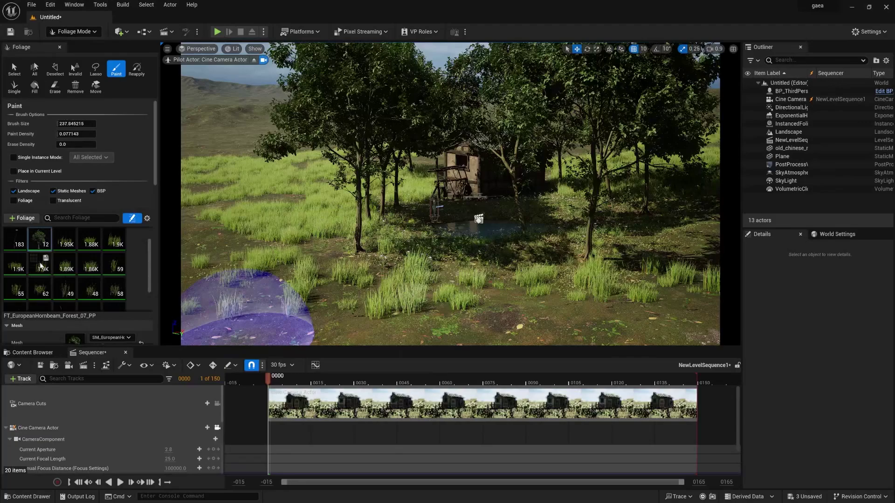
left_click(24, 218)
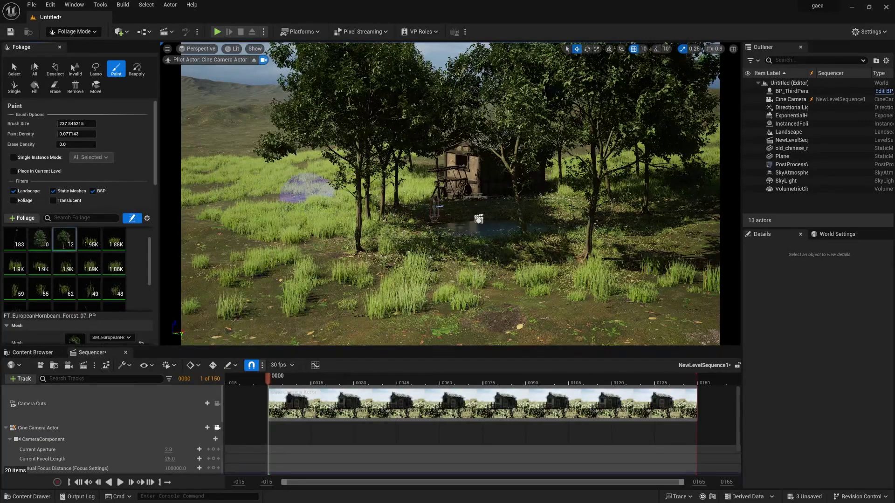
right_click_drag(306, 189, 302, 210)
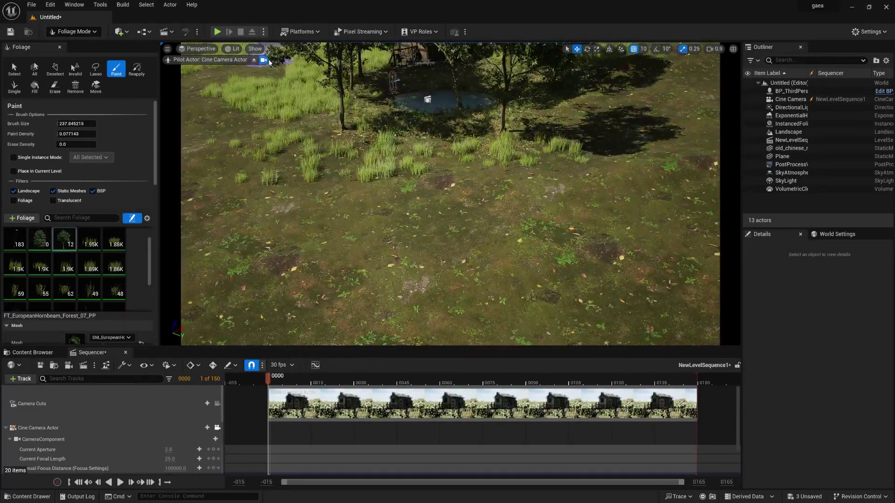
- Leave the cine camera view and set the viewport camera speed to 2.7 for an overview of the landscape
left_click(216, 428)
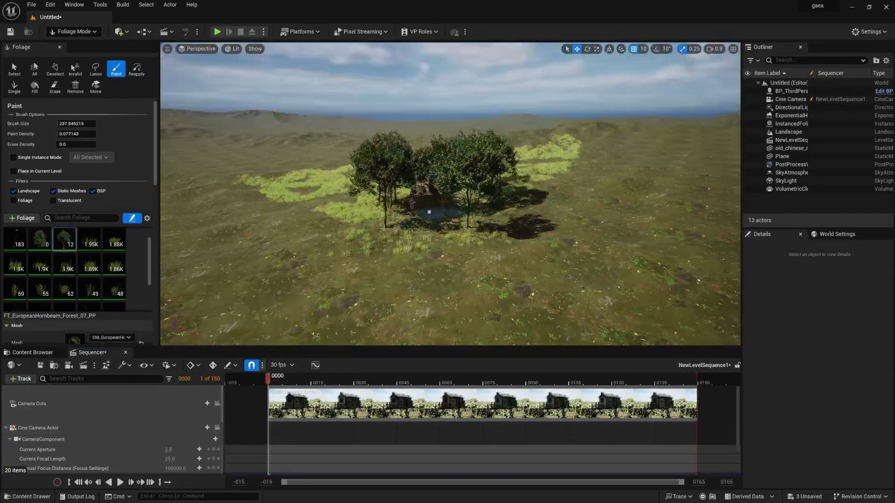
key("w")
right_click_drag(450, 194, 396, 201)
left_click(707, 49)
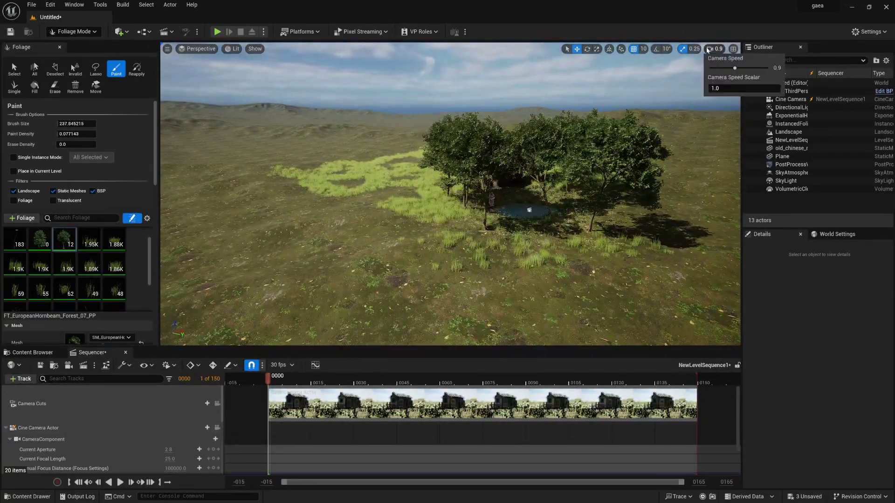
left_click_drag(732, 68, 744, 67)
key("s")
right_click_drag(676, 140, 731, 142)
right_click_drag(464, 184, 464, 186)
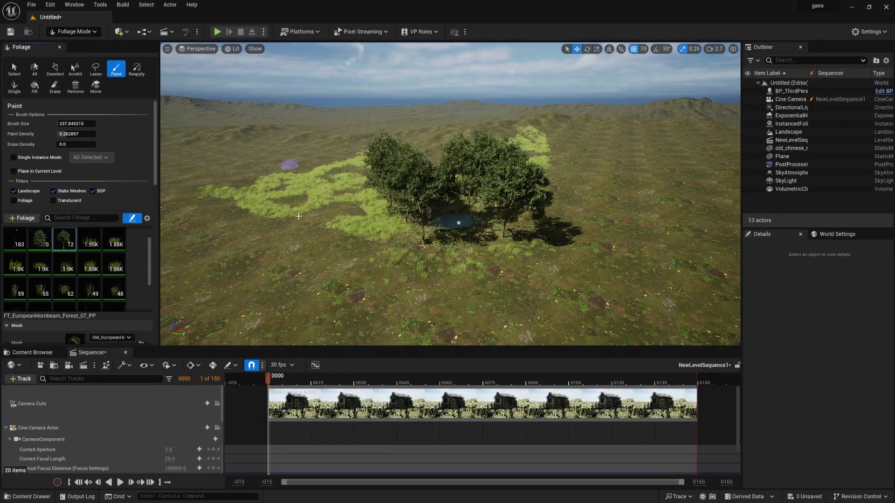
- Set the hornbeam's Scale X maximum to 2.0, paint a test cluster of trees beside the grove and undo it
scroll(51, 310, "down", 6)
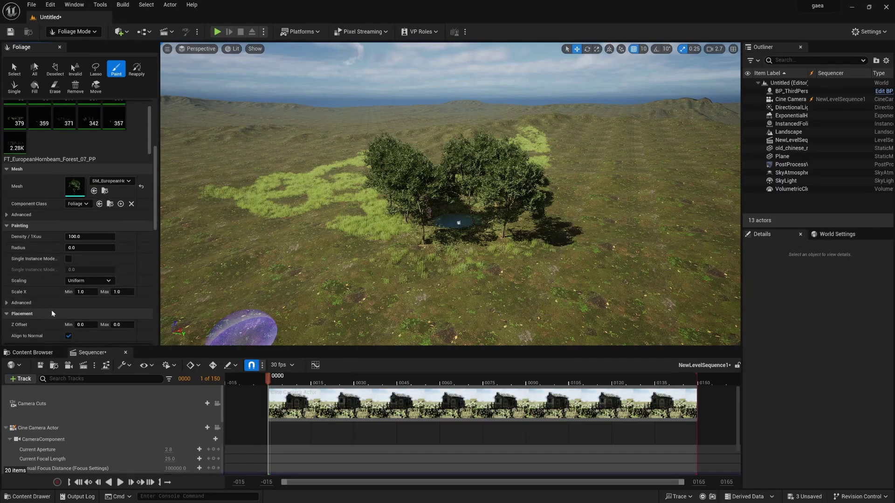
left_click_drag(349, 205, 215, 246)
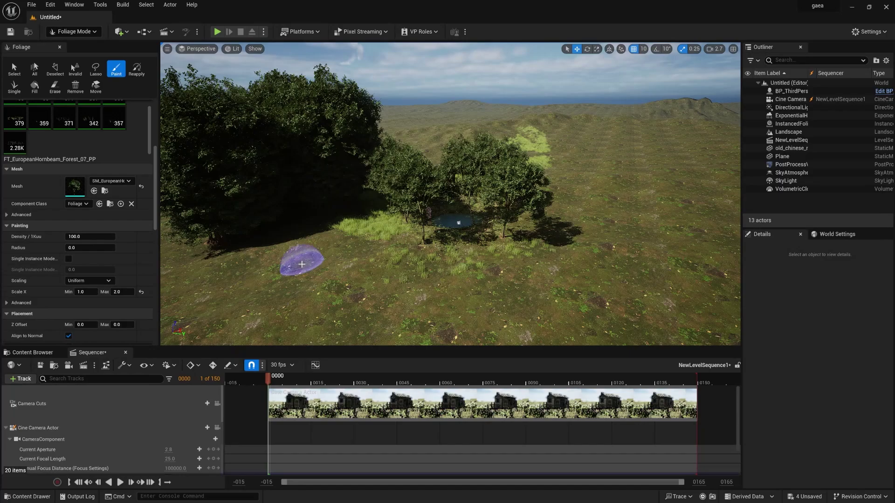
key("ctrl+z")
scroll(49, 169, "up", 1)
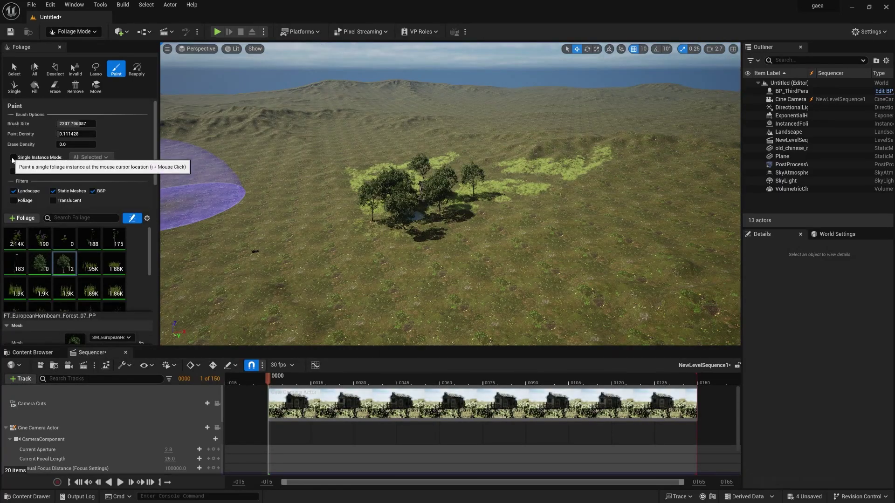
- Enable Single Instance Mode for all selected foliage and place the two tree types in groups around the house and pond
left_click(14, 157)
left_click(333, 196)
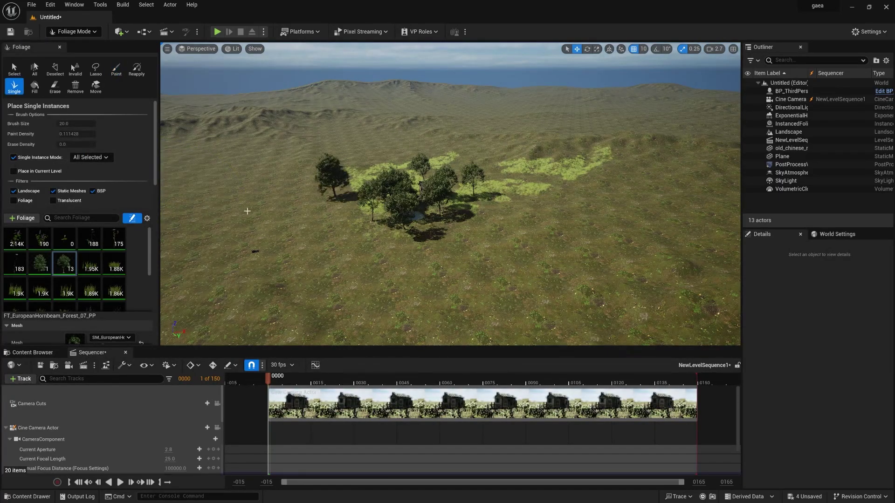
left_click(285, 177)
left_click(263, 216)
left_click(333, 250)
left_click(339, 196)
left_click(303, 219)
left_click(273, 282)
left_click(198, 285)
left_click(205, 245)
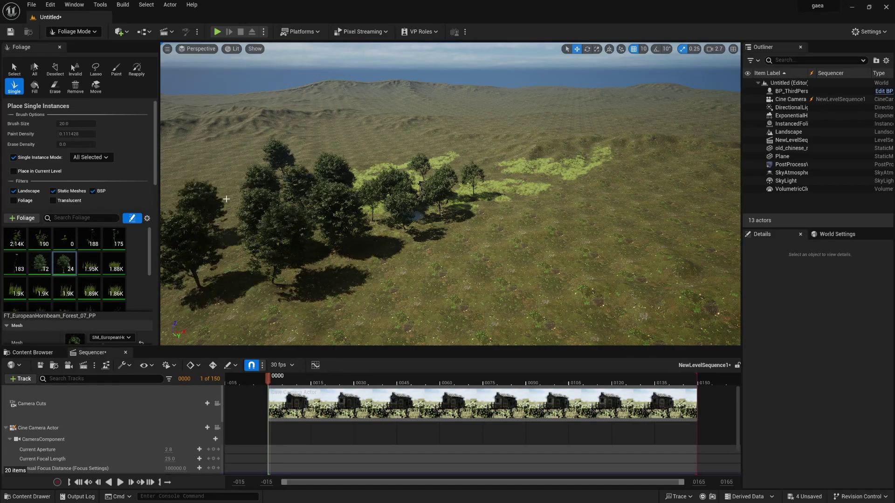
mouse_move(226, 199)
left_mouse_down()
mouse_move(522, 156)
mouse_move(513, 200)
mouse_move(494, 219)
mouse_move(368, 147)
left_mouse_up()
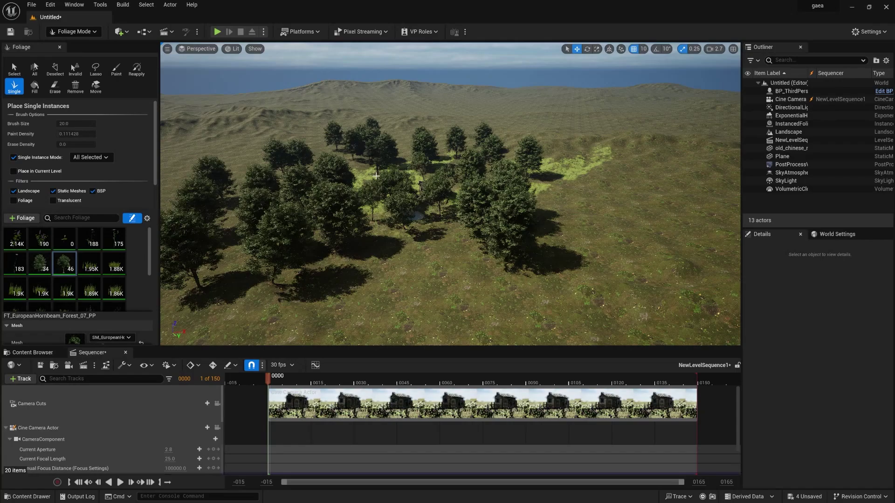
left_click_drag(262, 147, 409, 151)
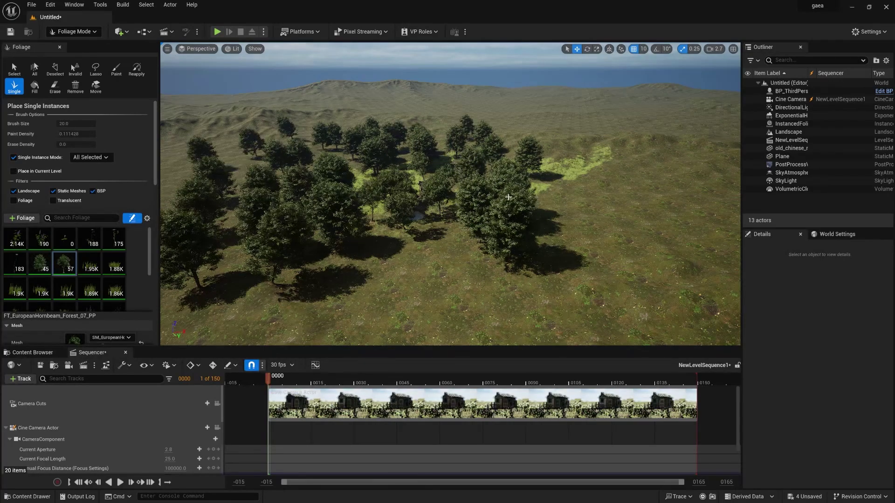
- Select the Cine Camera Actor to preview its shot, and place more trees around the clearing and in front of the pond
left_click(791, 99)
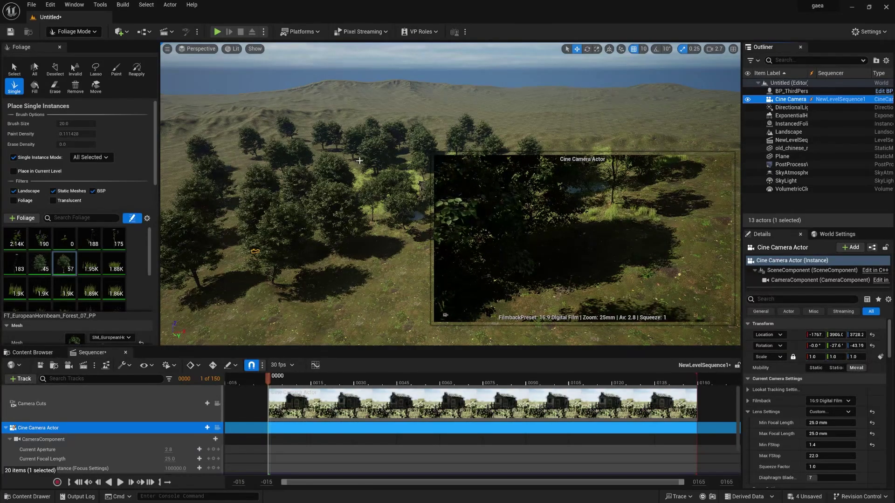
right_click_drag(359, 161, 368, 157)
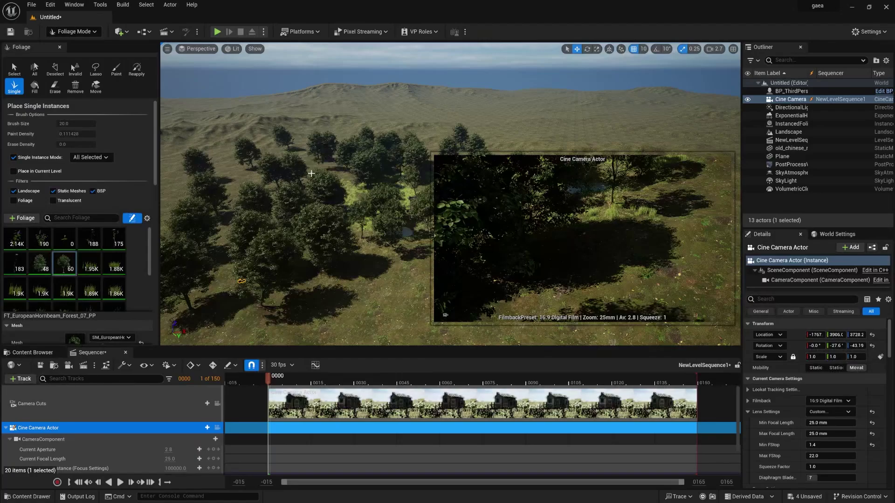
left_click(495, 306)
left_click(370, 308)
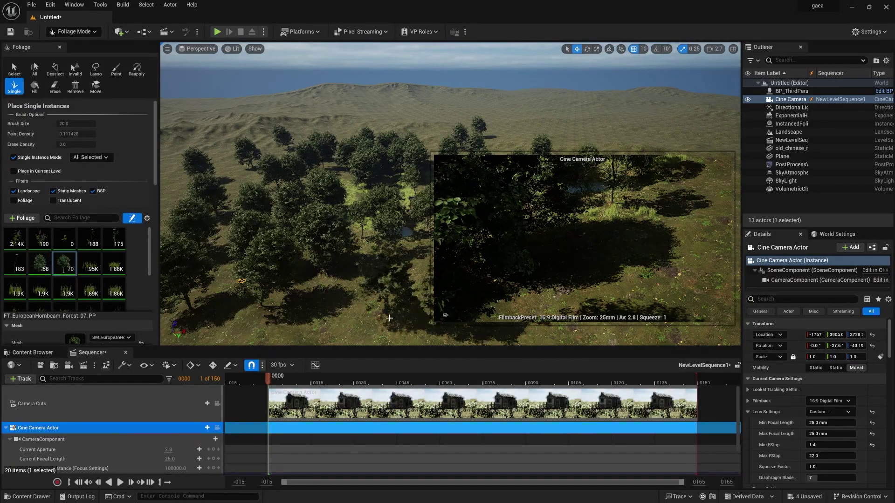
left_click(420, 283)
left_click(350, 303)
left_click(379, 283)
left_click(592, 256)
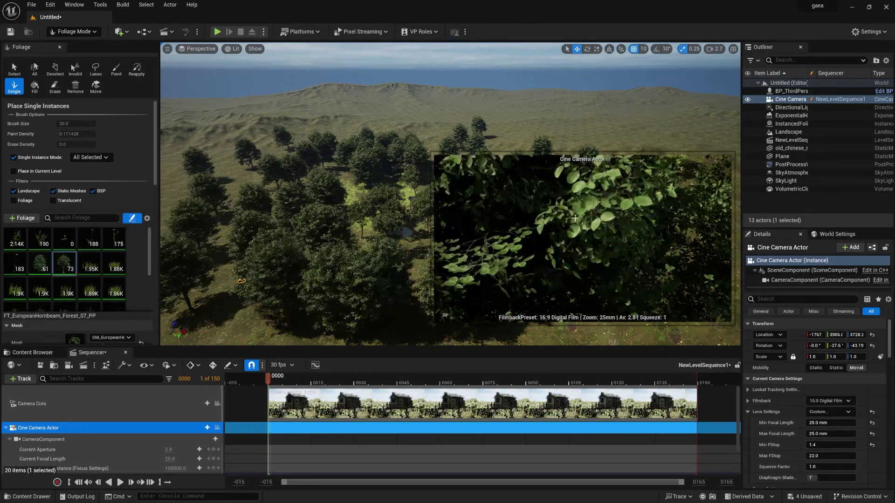
- Return to Selection Mode, look through the cine camera and reframe it on the house between the trees
key("shift+1")
key("Escape")
left_click(217, 428)
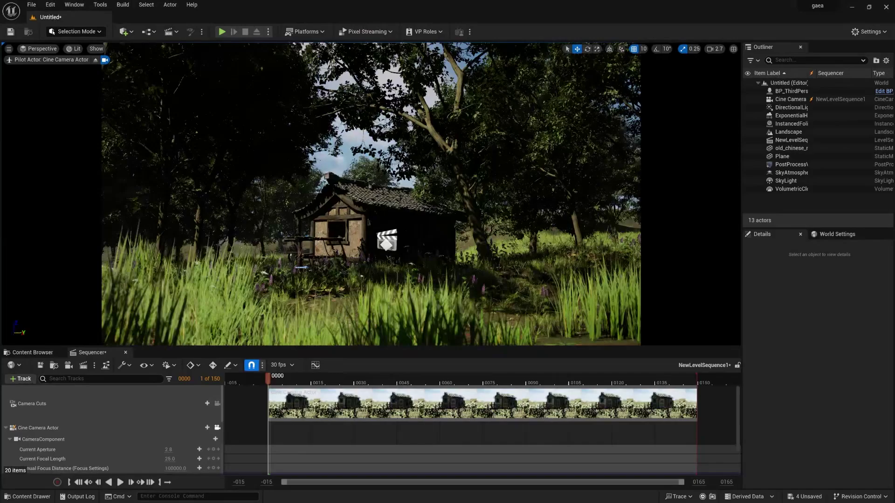
right_click_drag(371, 194, 359, 222)
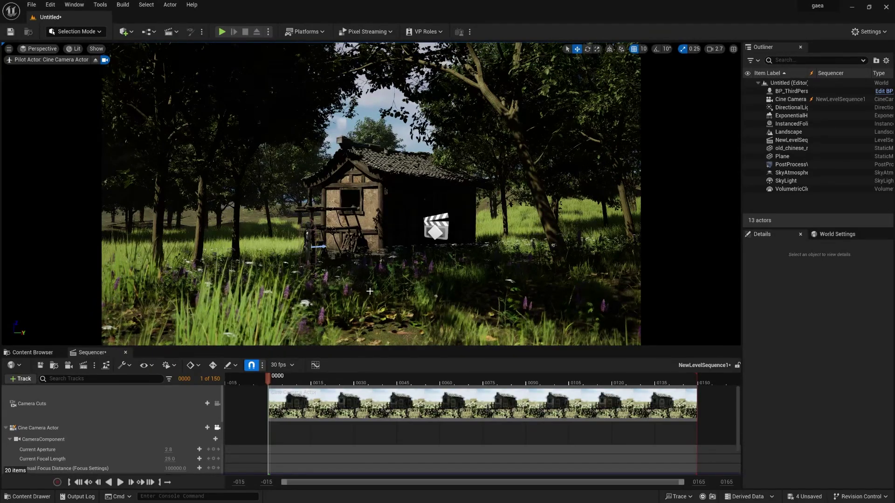
- Examine the ExponentialHeightFog actor's density, height falloff, inscattering and volumetric fog settings
left_click(792, 116)
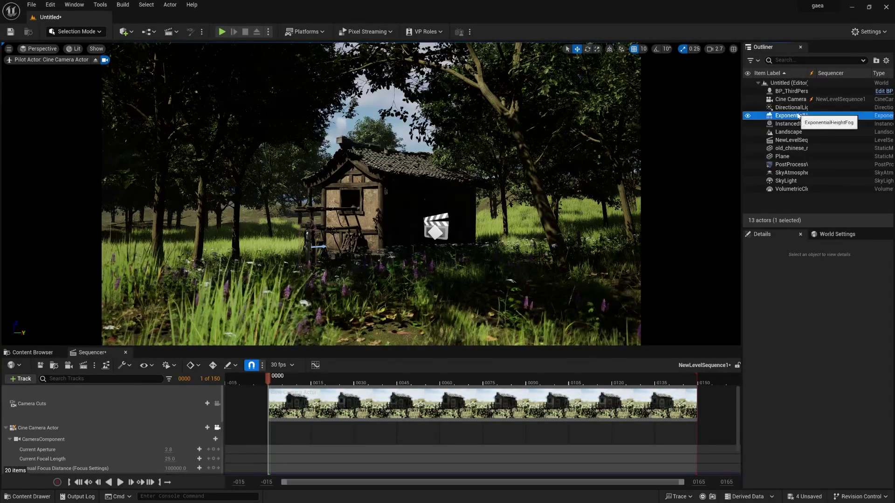
left_click_drag(813, 400, 841, 400)
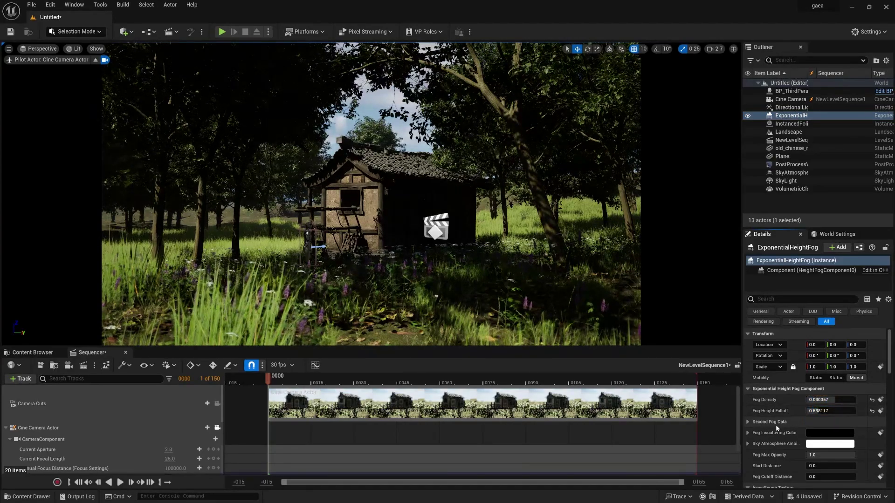
scroll(778, 429, "down", 4)
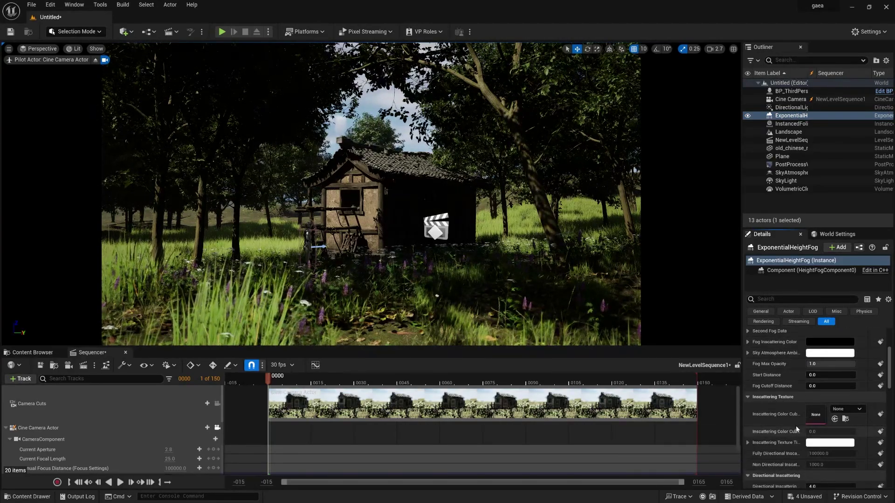
scroll(788, 419, "down", 3)
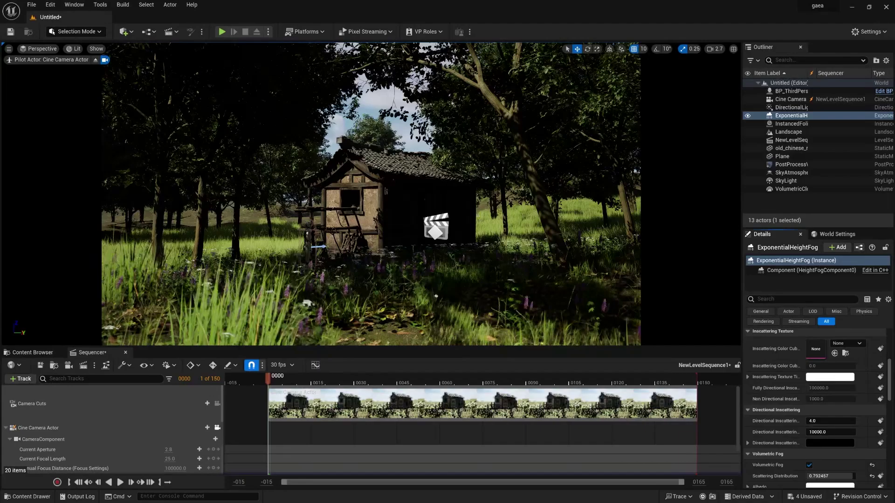
- Rotate the sun's directional light around the old Chinese house to try different light directions through the trees
left_click(434, 168)
key("ctrl+l")
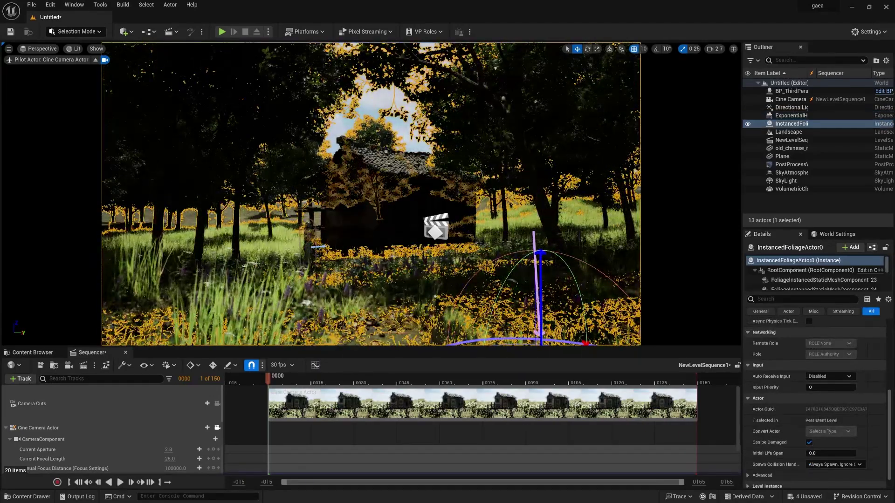
left_click(418, 161)
key("ctrl+l")
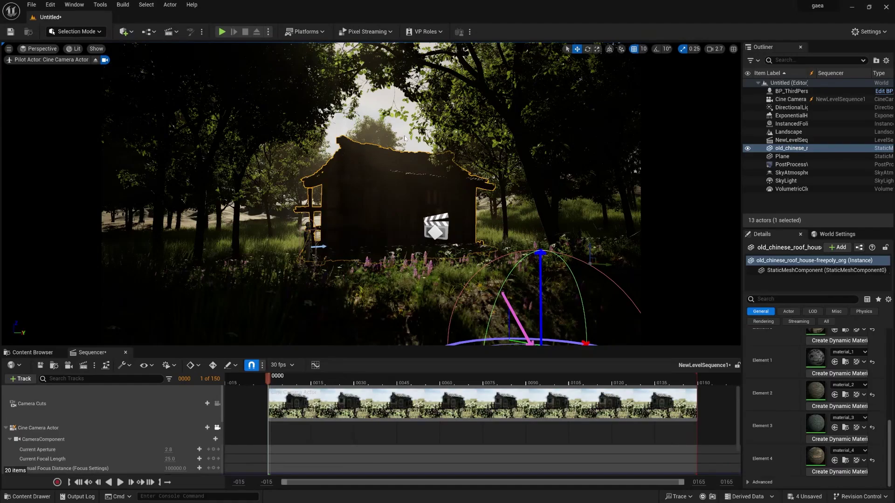
key("ctrl+l")
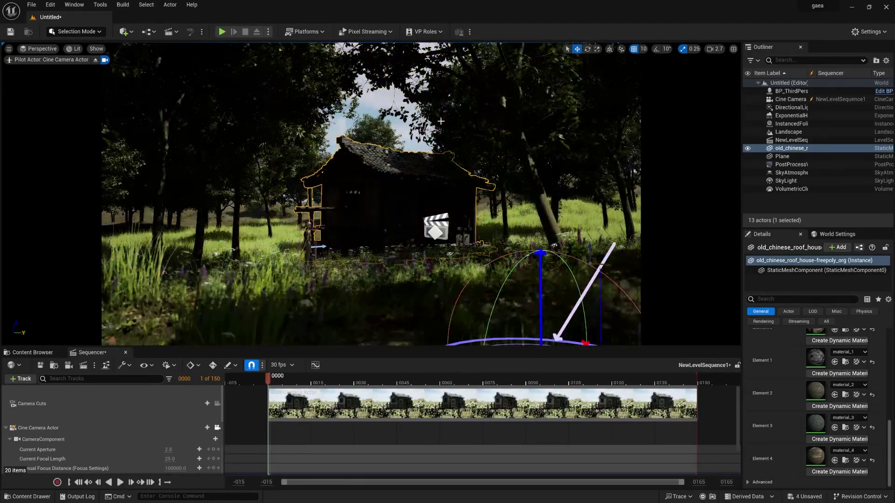
- Try a Z location of 5000 for the ExponentialHeightFog actor and settle on 1000
left_click(791, 116)
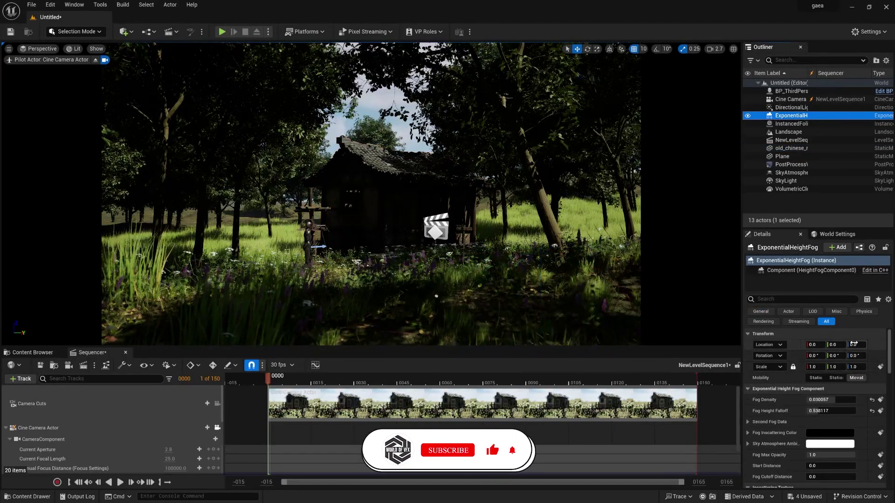
left_click(853, 345)
type("5000")
key("Return")
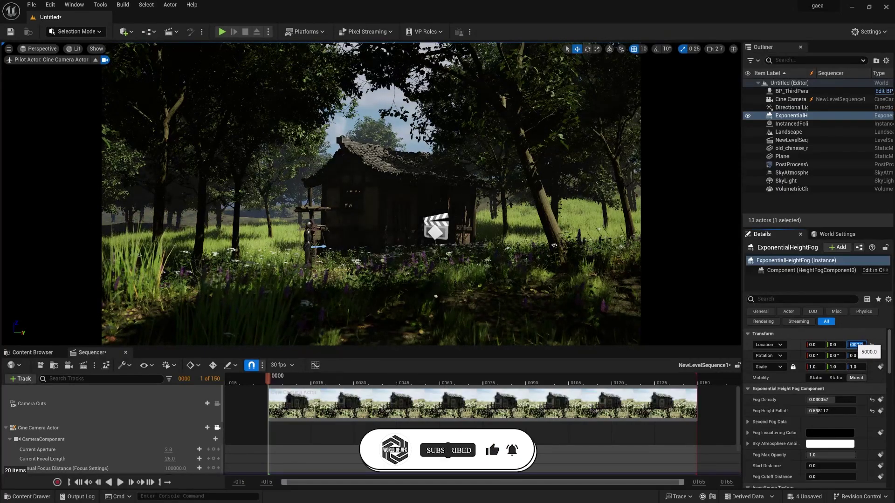
type("1000")
key("Return")
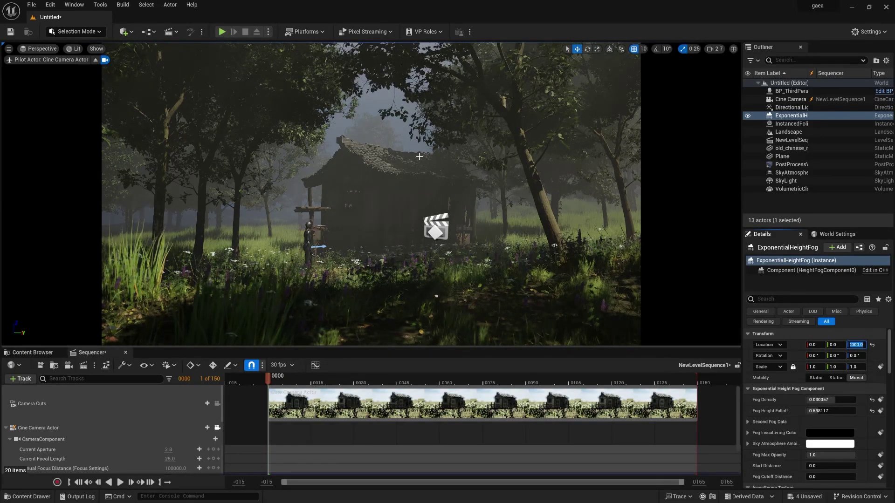
- Clear the selection and rotate the sun's directional light so its rays shine through the fog around the house
key("Escape")
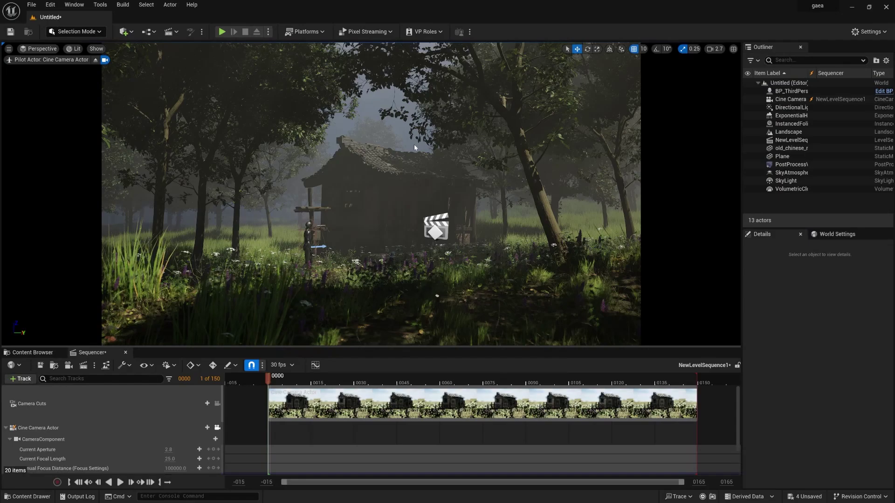
key("ctrl+l")
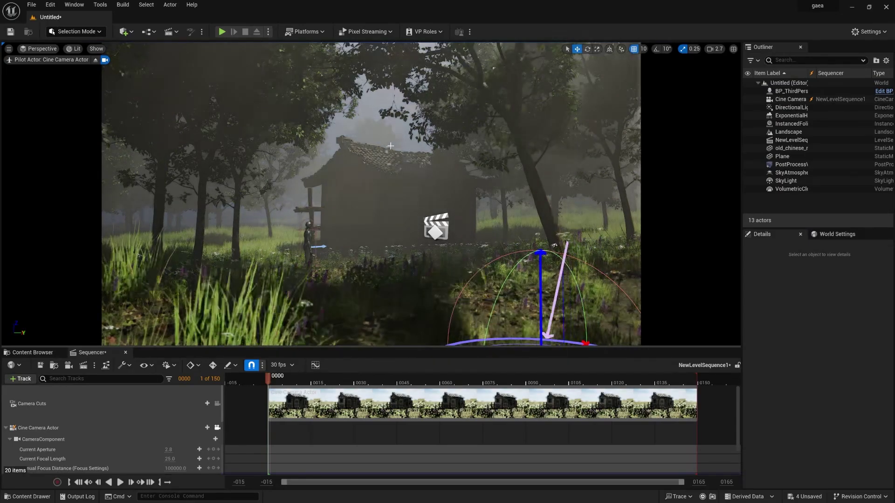
key("ctrl+l")
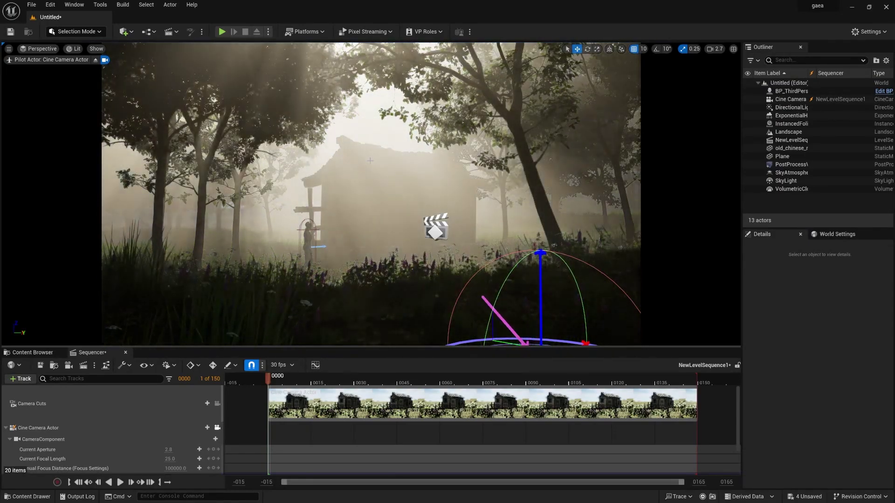
key("ctrl+l")
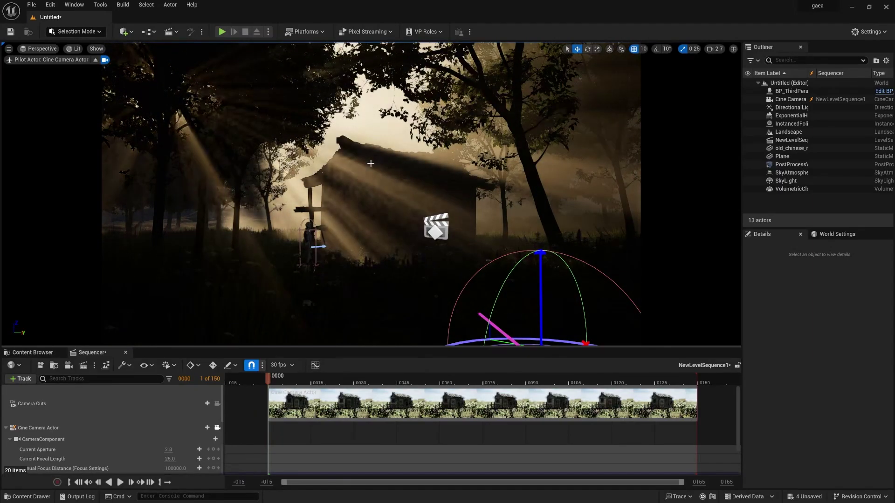
key("ctrl+l")
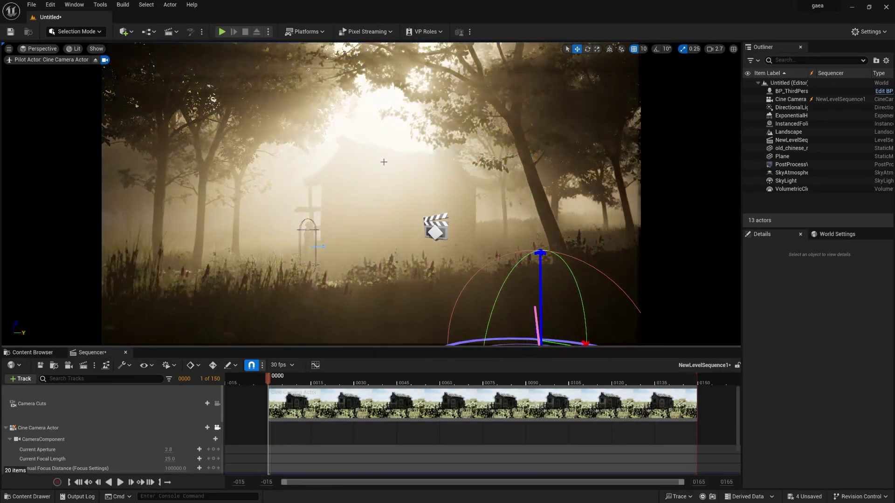
key("ctrl+l")
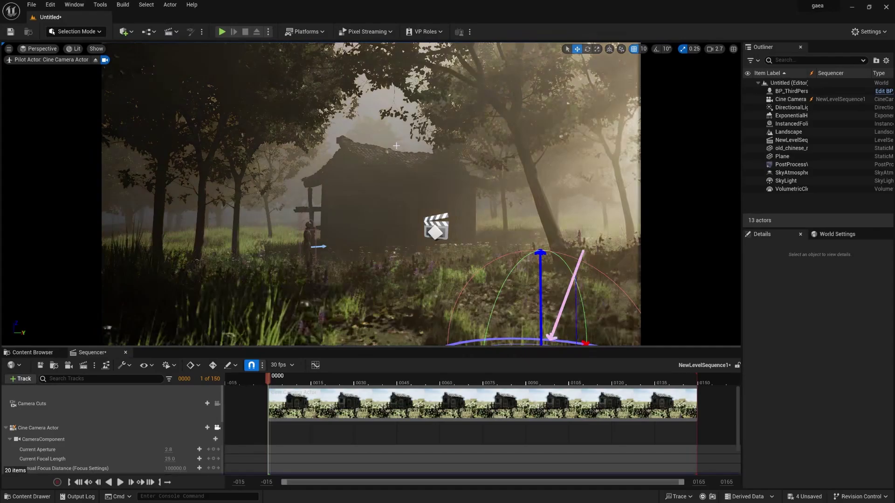